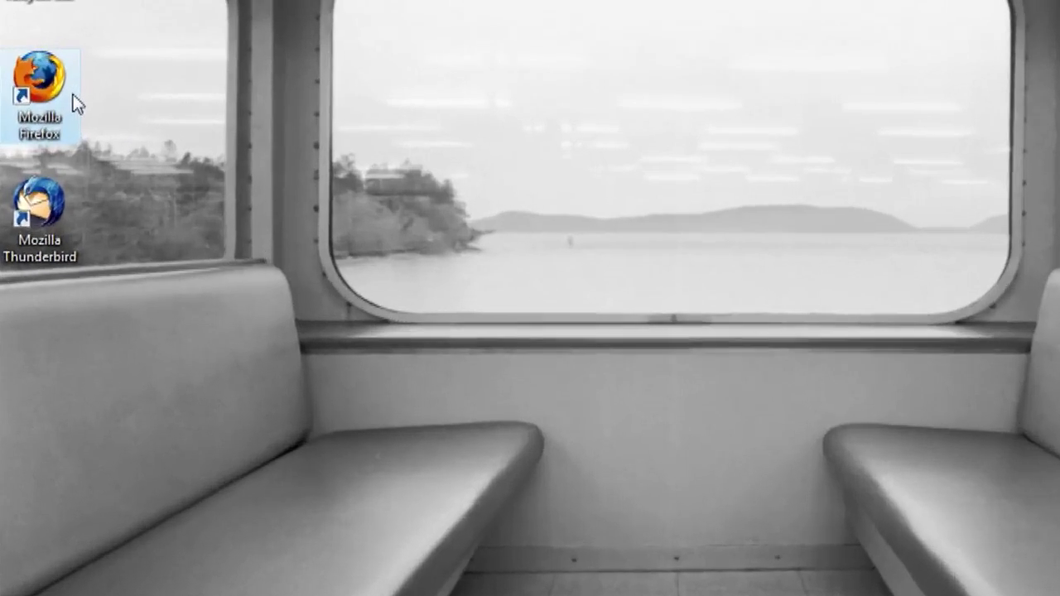
{"action": "double_click", "coordinate": [55, 64]}
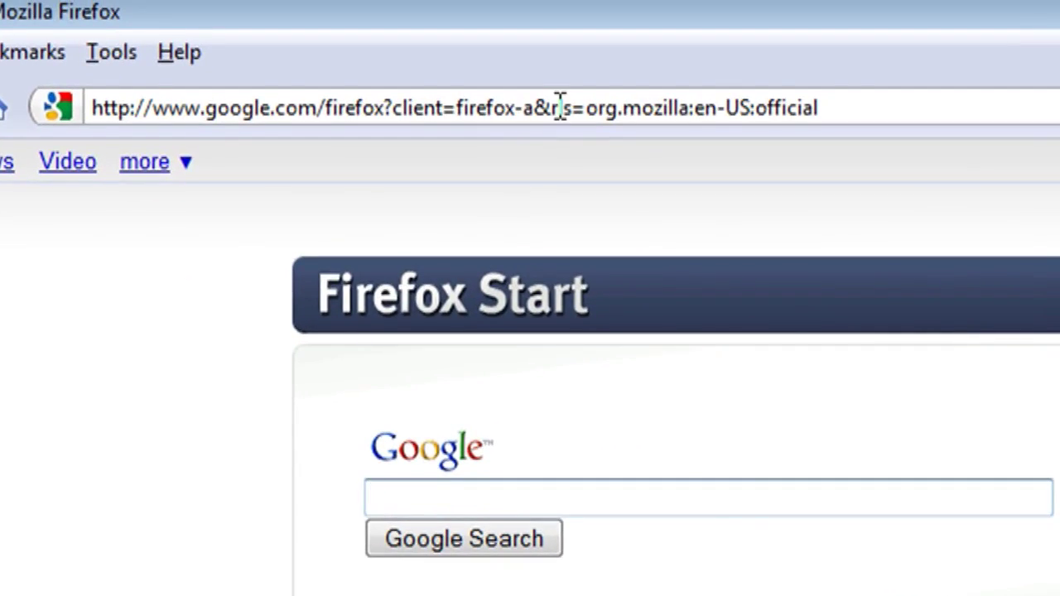
{"action": "left_click", "coordinate": [559, 105]}
{"action": "type", "text": "www.r"}
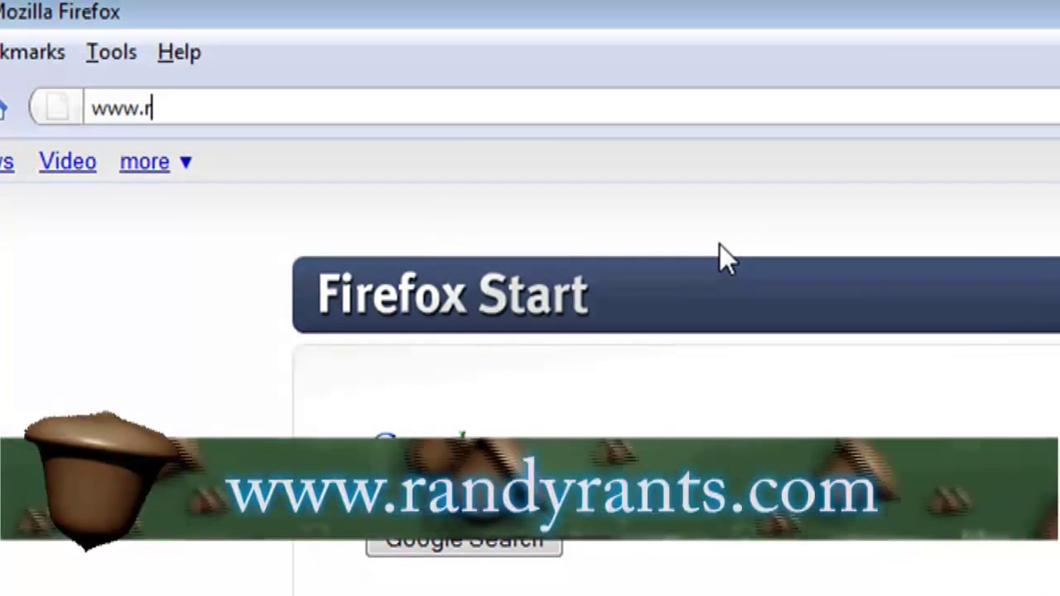
{"action": "type", "text": "andyrants.com"}
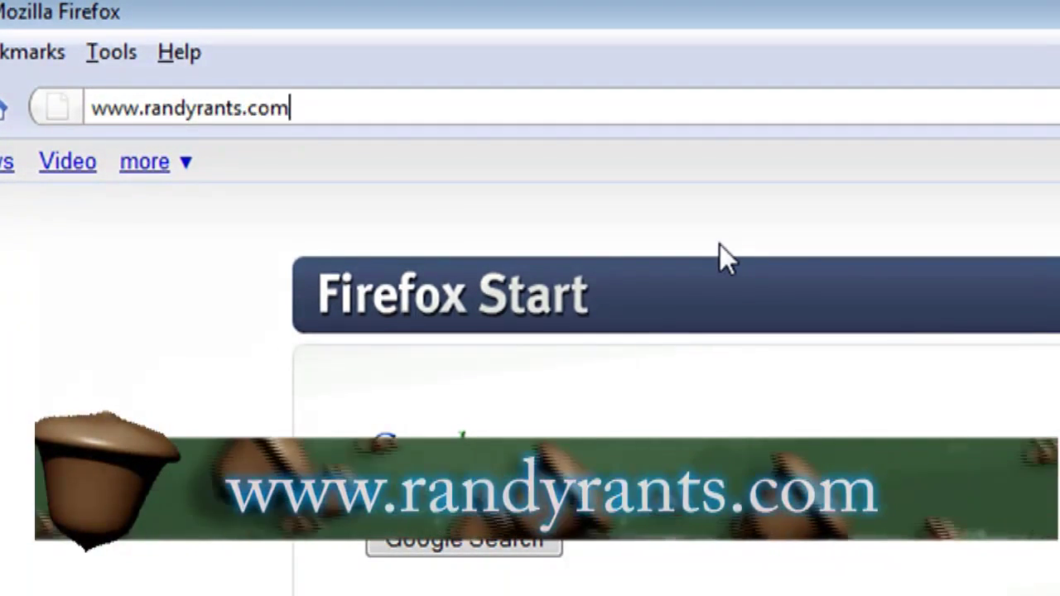
{"action": "key", "text": "Return"}
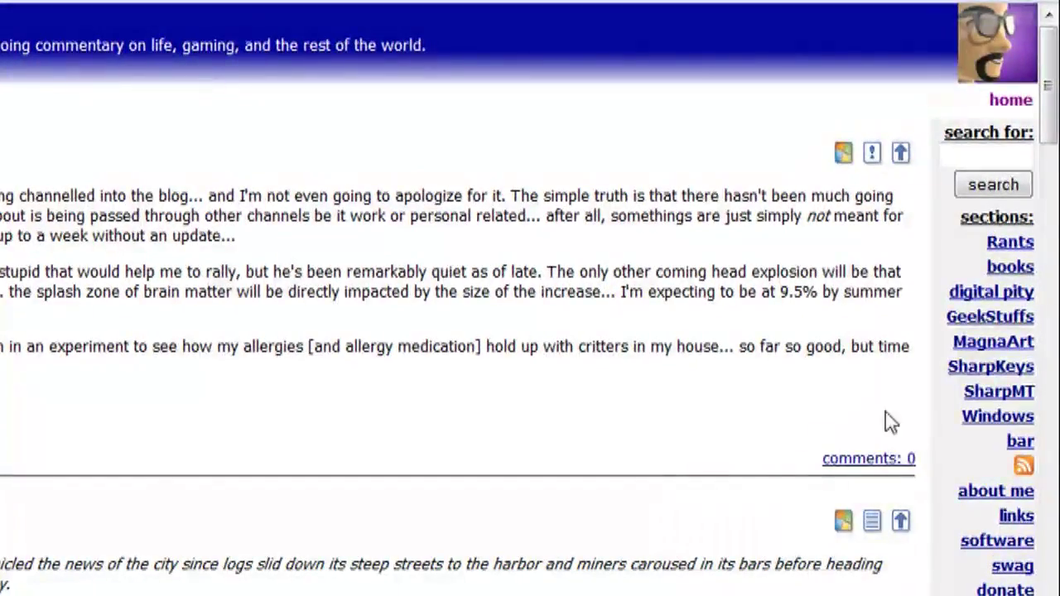
- Find the SharpKeys 3.0 post in the site's SharpKeys section and save its MSI installer, sharpkeys3.msi
{"action": "left_click", "coordinate": [993, 371]}
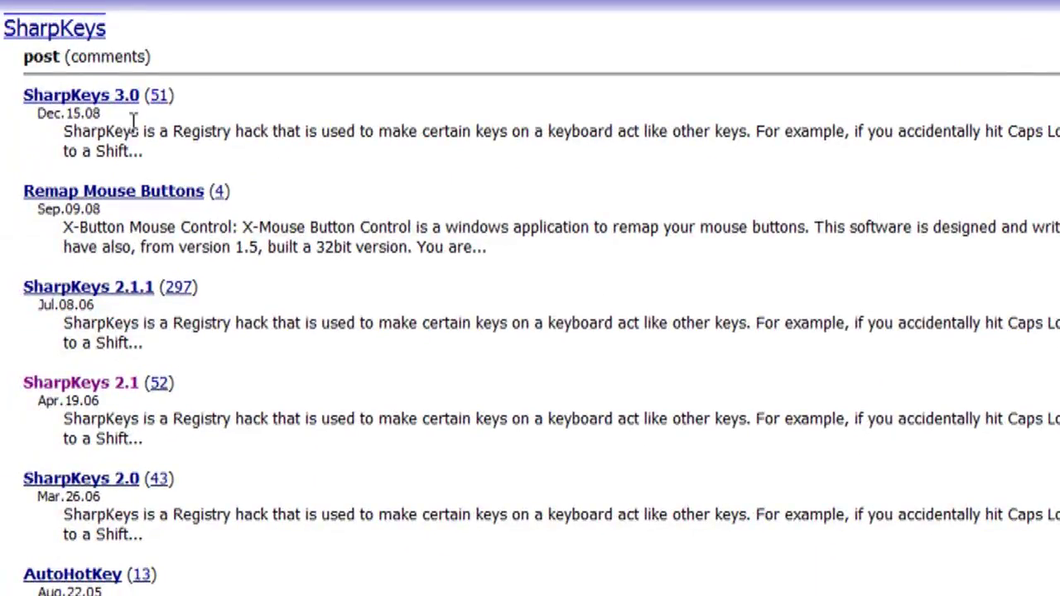
{"action": "left_click", "coordinate": [91, 98]}
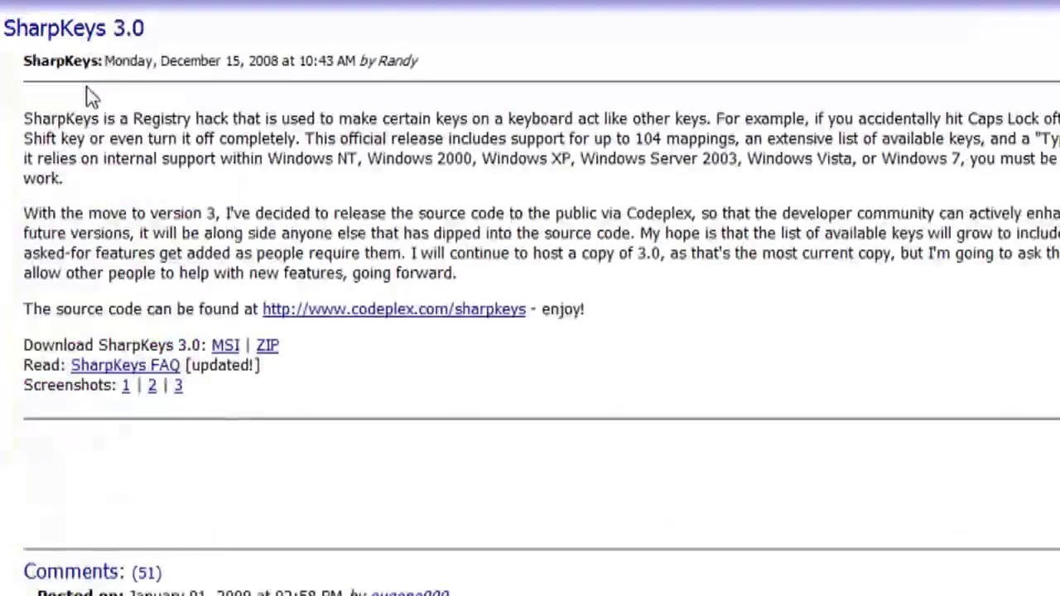
{"action": "left_click", "coordinate": [236, 347]}
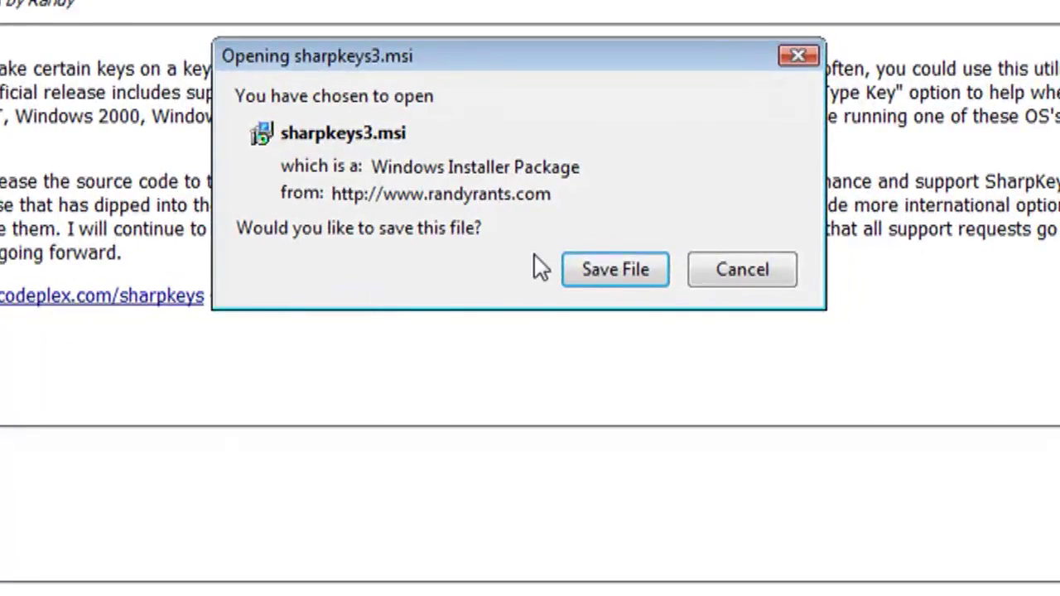
{"action": "left_click", "coordinate": [607, 273]}
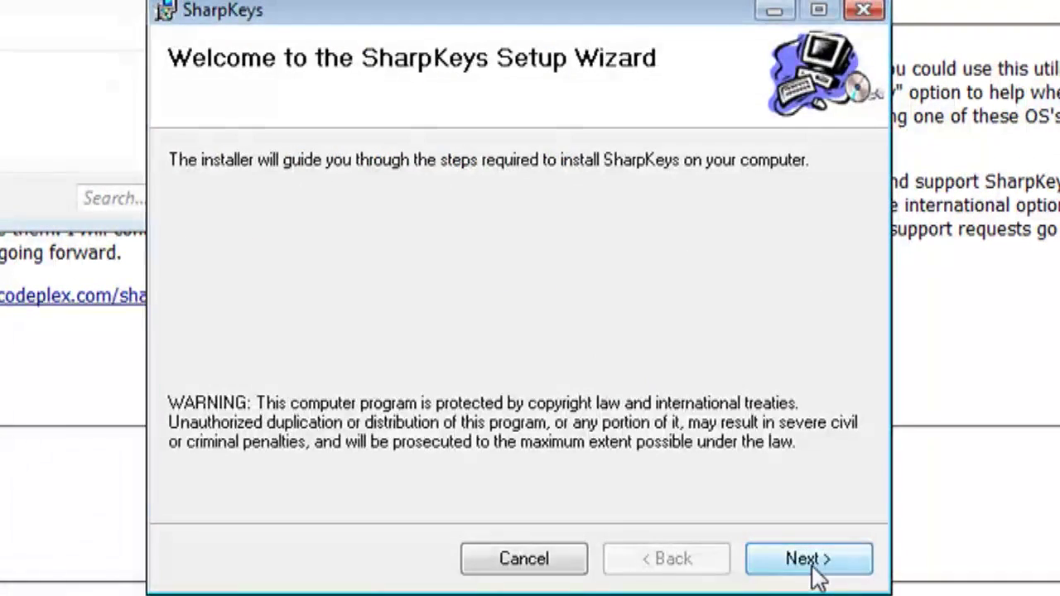
- Install SharpKeys through the setup wizard with its default settings and close the wizard
{"action": "left_click", "coordinate": [814, 572]}
{"action": "left_click", "coordinate": [814, 571]}
{"action": "left_click", "coordinate": [814, 571]}
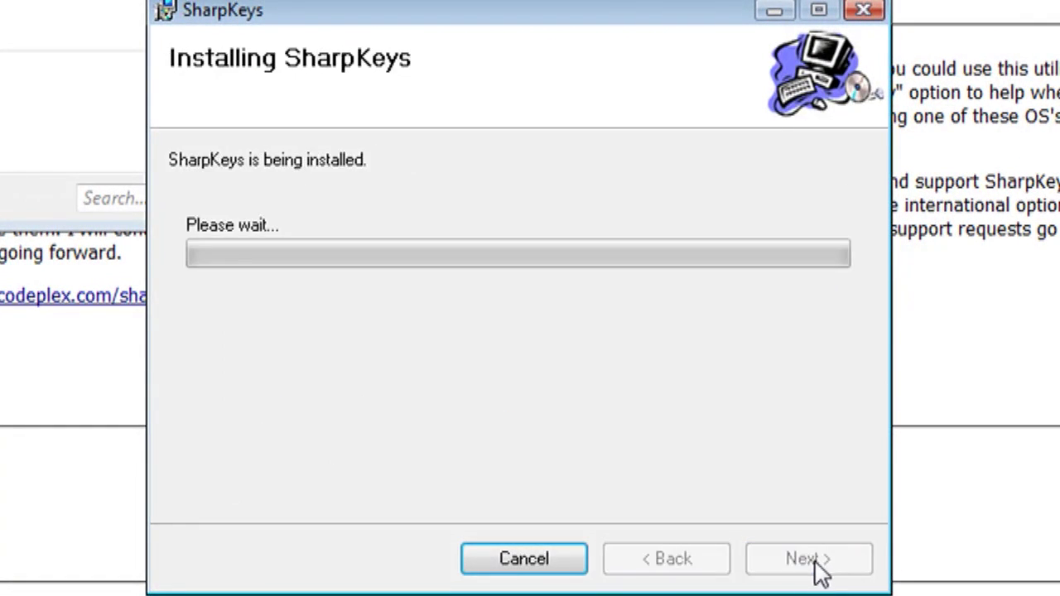
{"action": "left_click", "coordinate": [810, 572]}
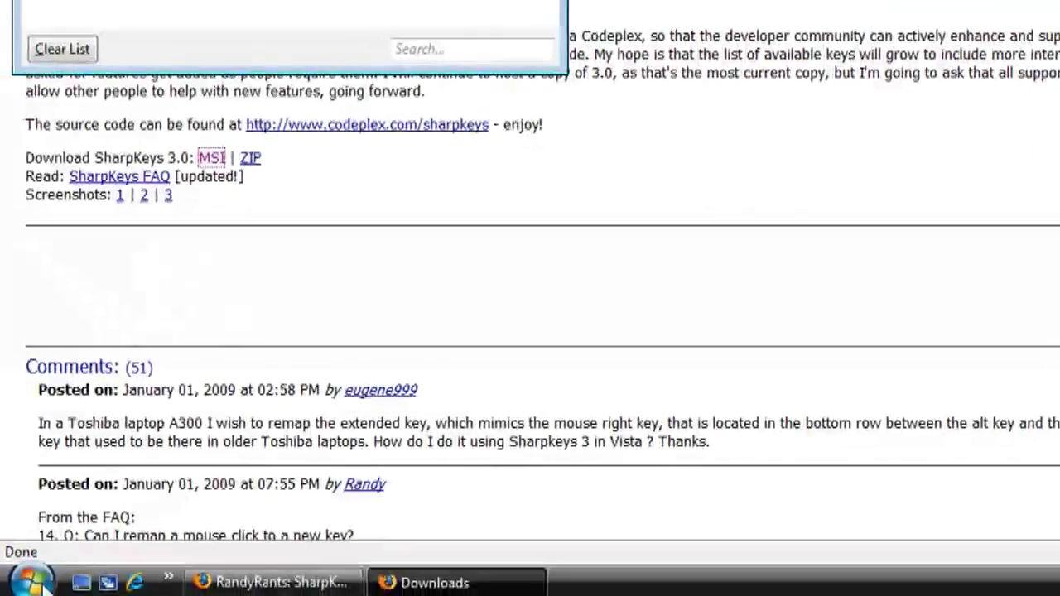
- Find SharpKeys by searching for "sharp", launch it and dismiss its welcome message
{"action": "left_click", "coordinate": [19, 577]}
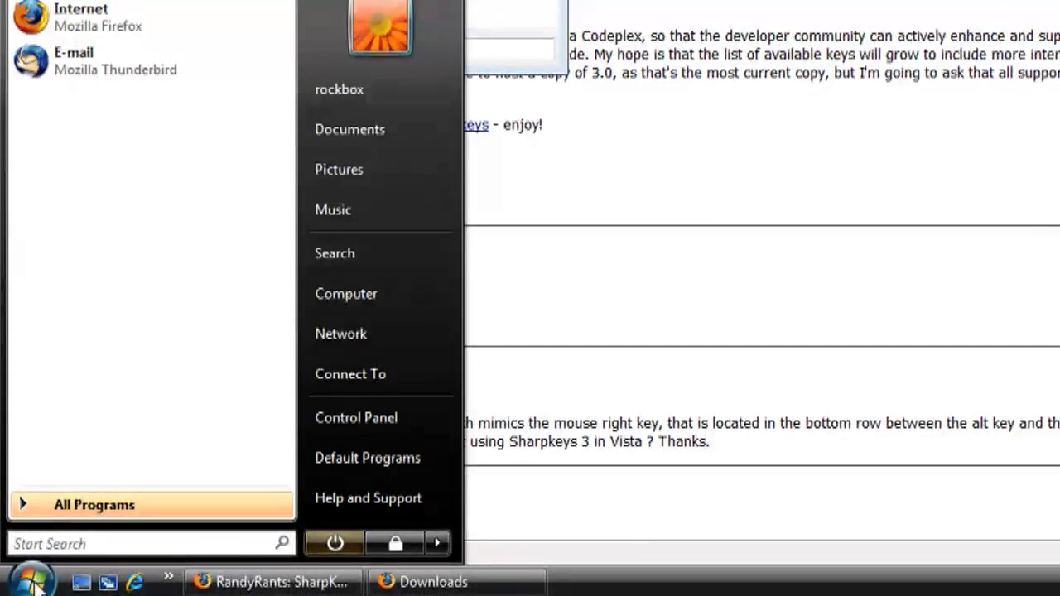
{"action": "type", "text": "sharp"}
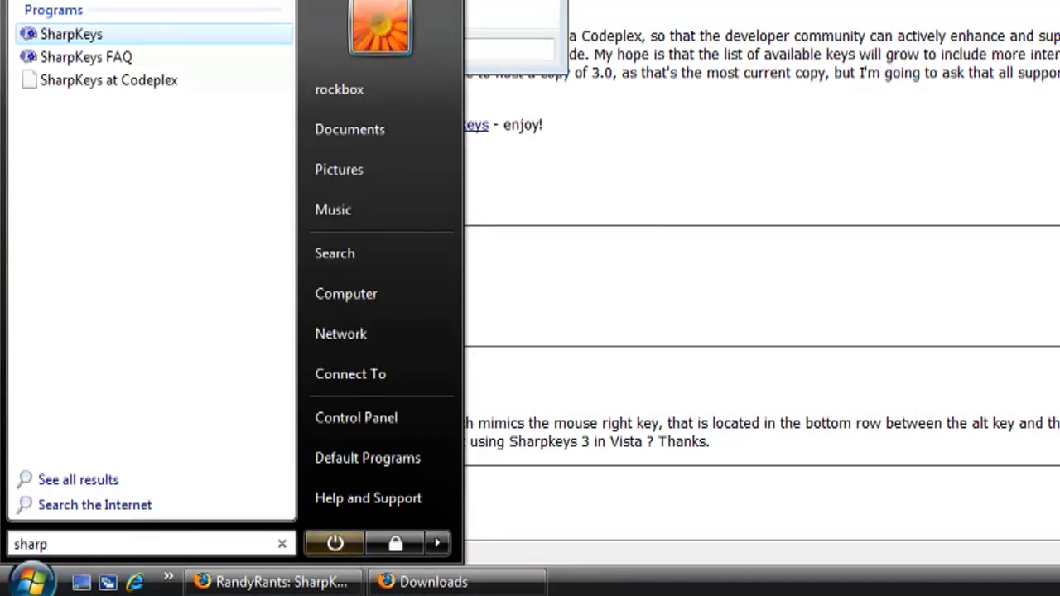
{"action": "key", "text": "Return"}
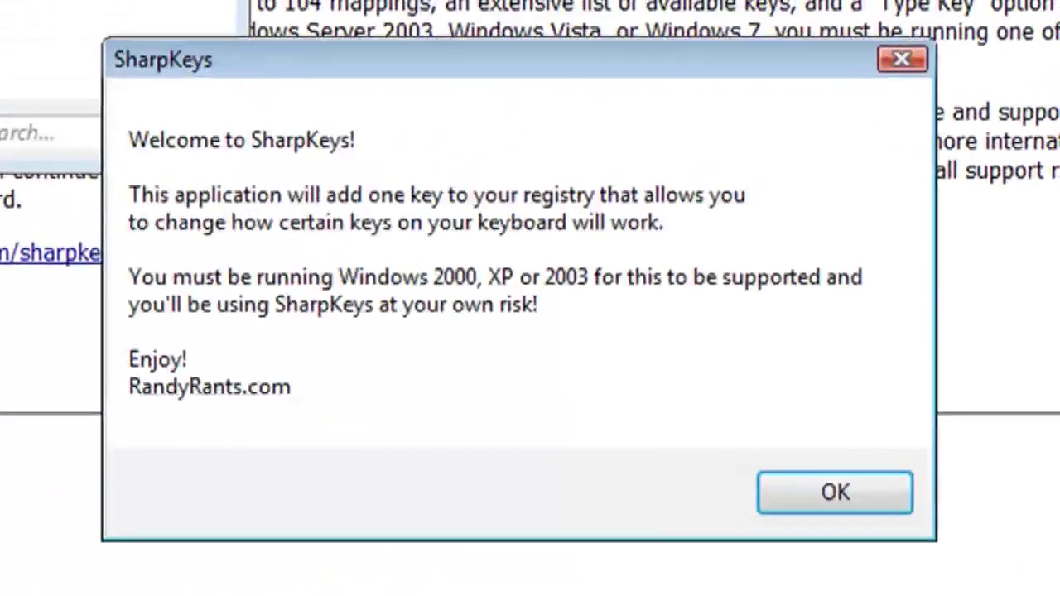
{"action": "left_click", "coordinate": [831, 484]}
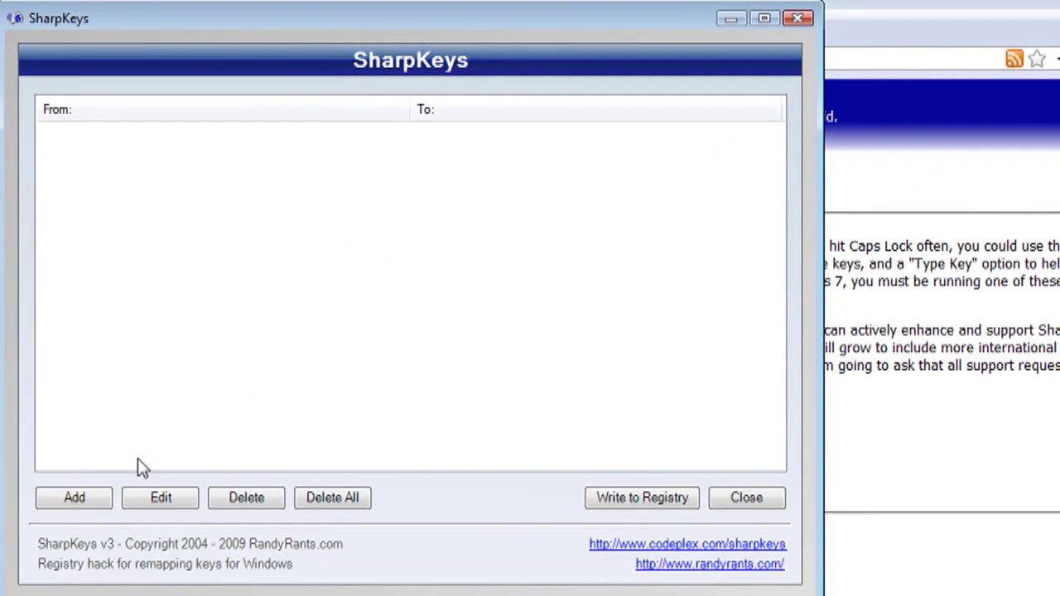
- Add a new key mapping from Key: I (00_17) to Key: G (00_22)
{"action": "left_click", "coordinate": [75, 498]}
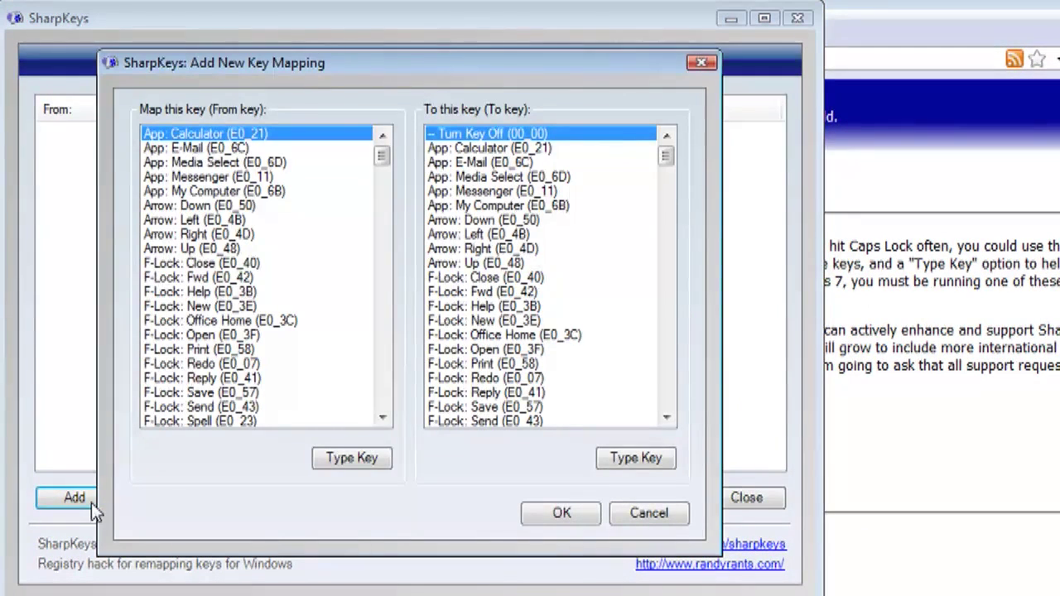
{"action": "left_click_drag", "start_coordinate": [381, 158], "coordinate": [379, 225]}
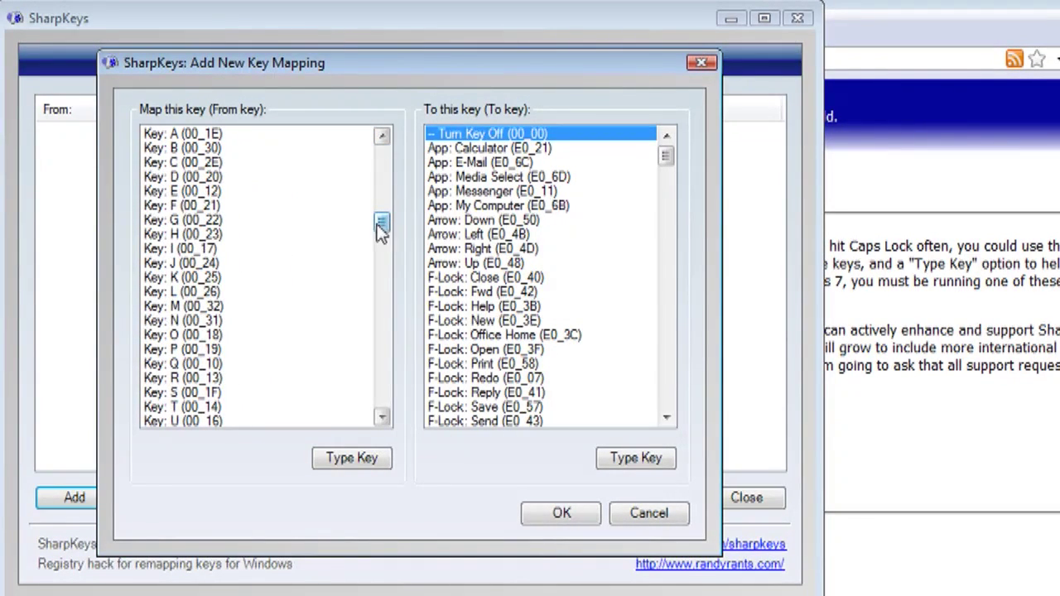
{"action": "left_click", "coordinate": [199, 248]}
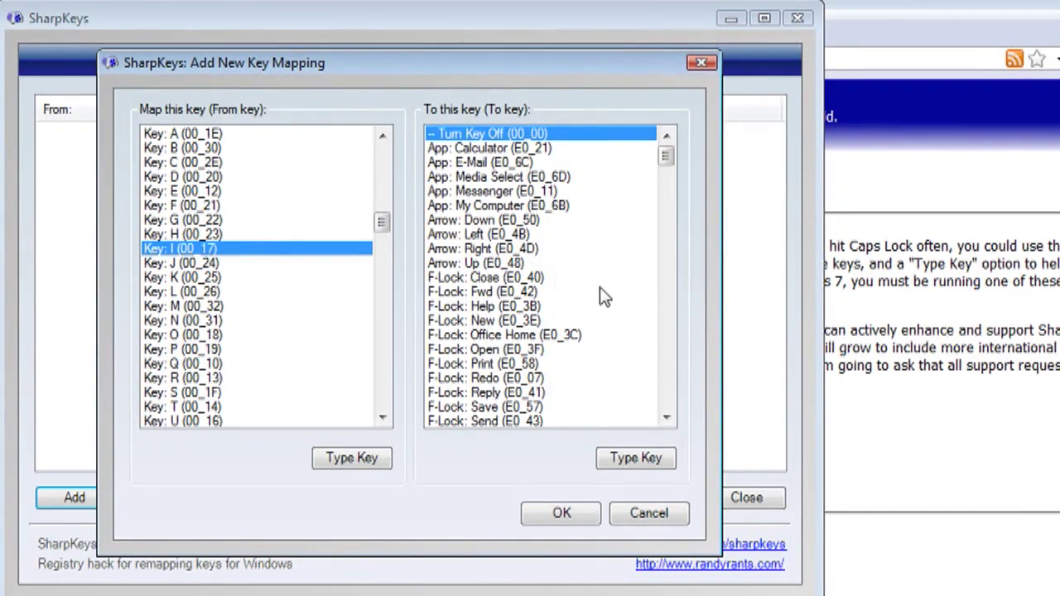
{"action": "left_click_drag", "start_coordinate": [667, 155], "coordinate": [669, 218]}
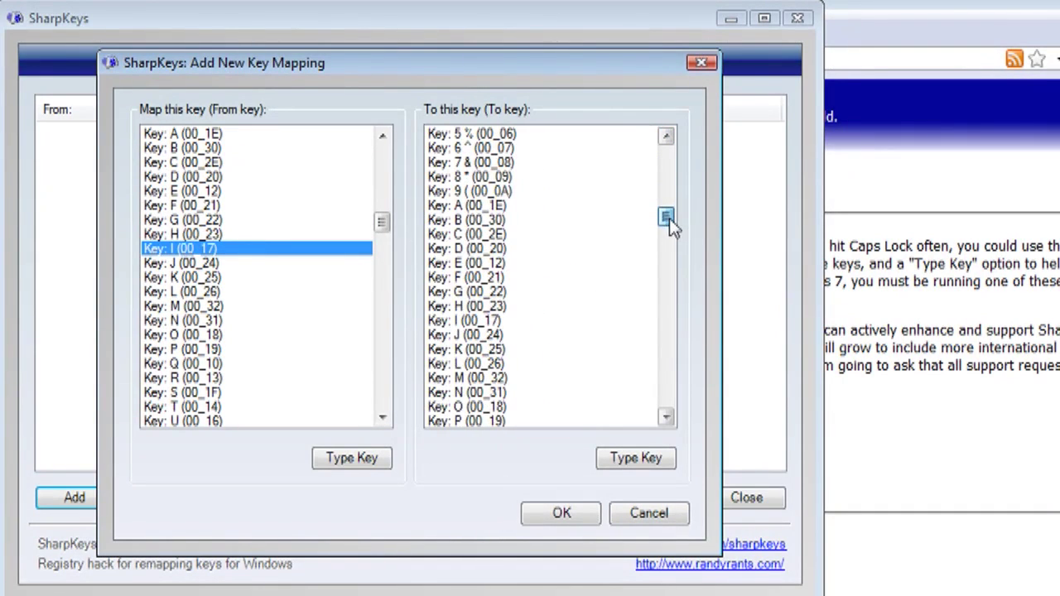
{"action": "left_click", "coordinate": [490, 294]}
{"action": "left_click", "coordinate": [562, 514]}
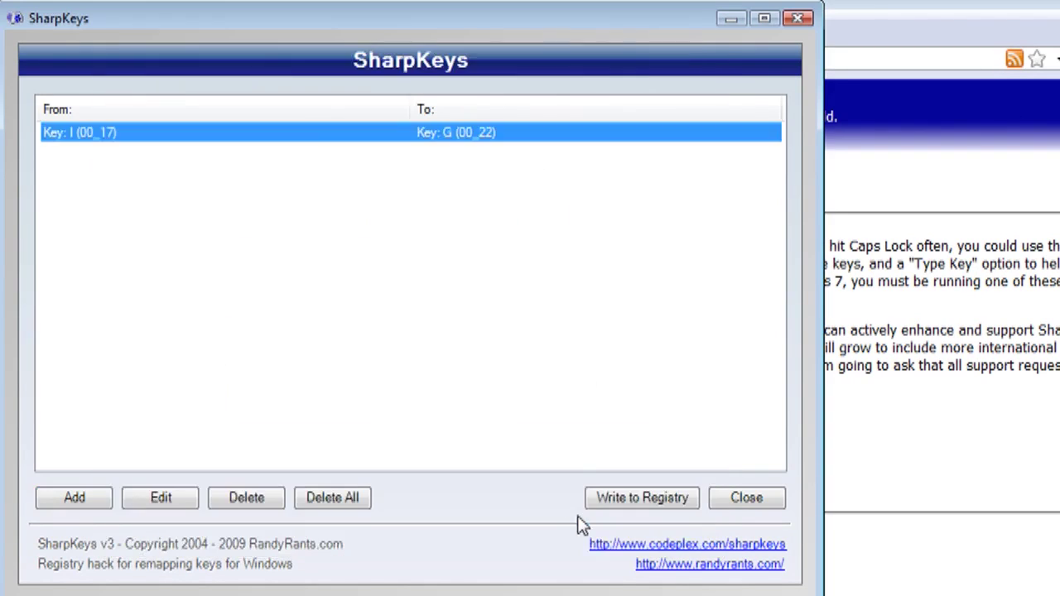
- Write the I-to-G key mapping to the registry and acknowledge the logout or reboot notice
{"action": "left_click", "coordinate": [660, 498]}
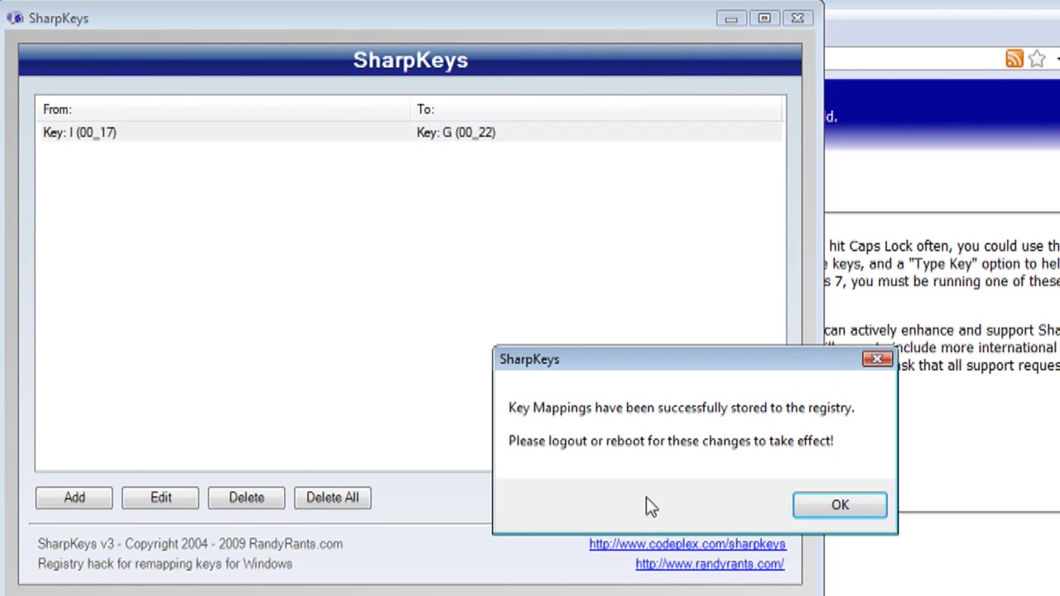
{"action": "left_click", "coordinate": [841, 507]}
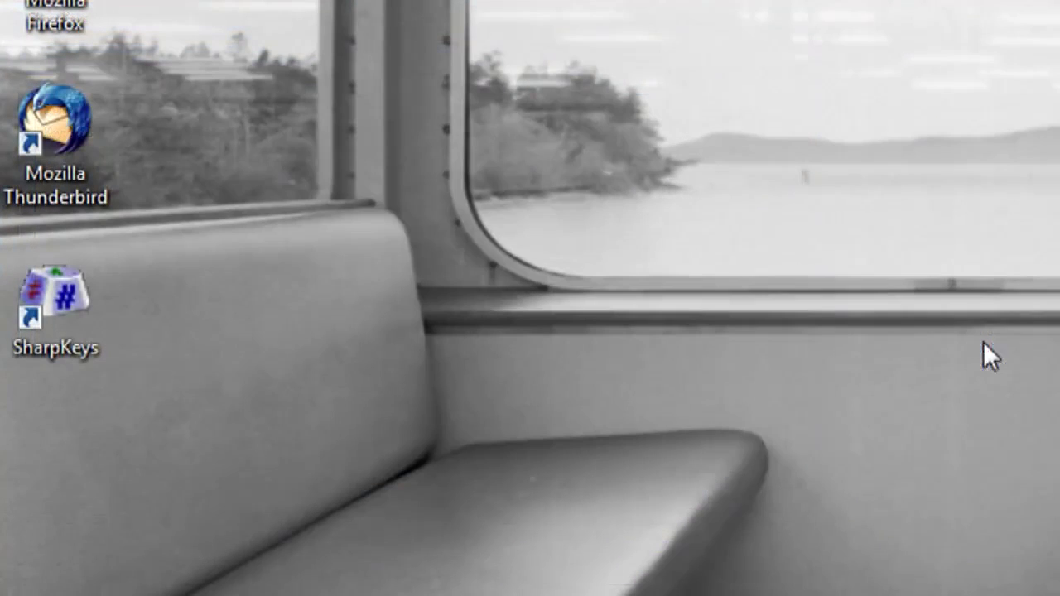
{"action": "left_click", "coordinate": [65, 288]}
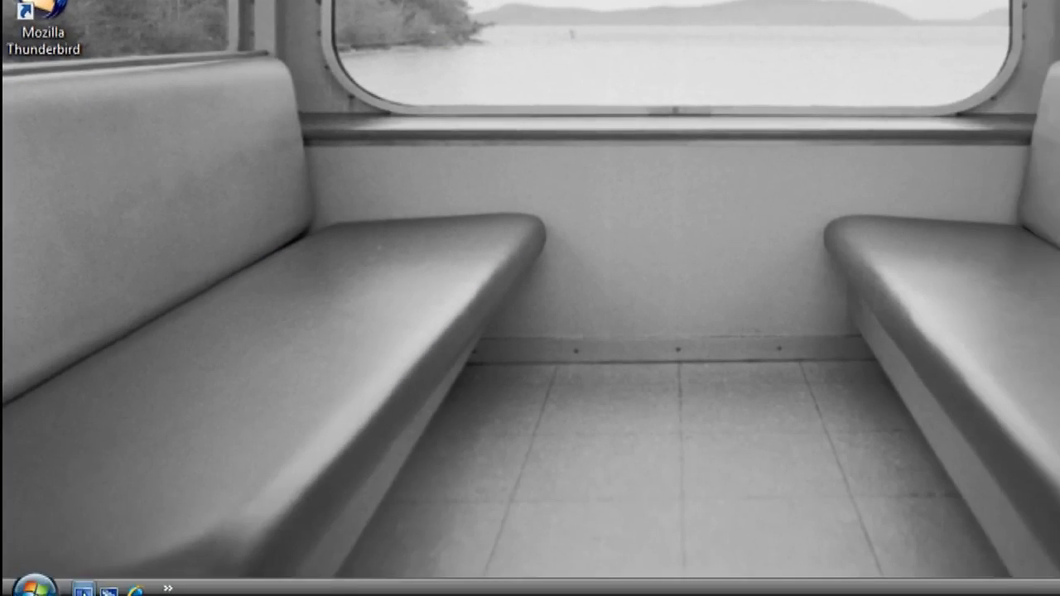
- Open Notepad to test the remapped I key with a sample sentence
{"action": "left_click", "coordinate": [33, 580]}
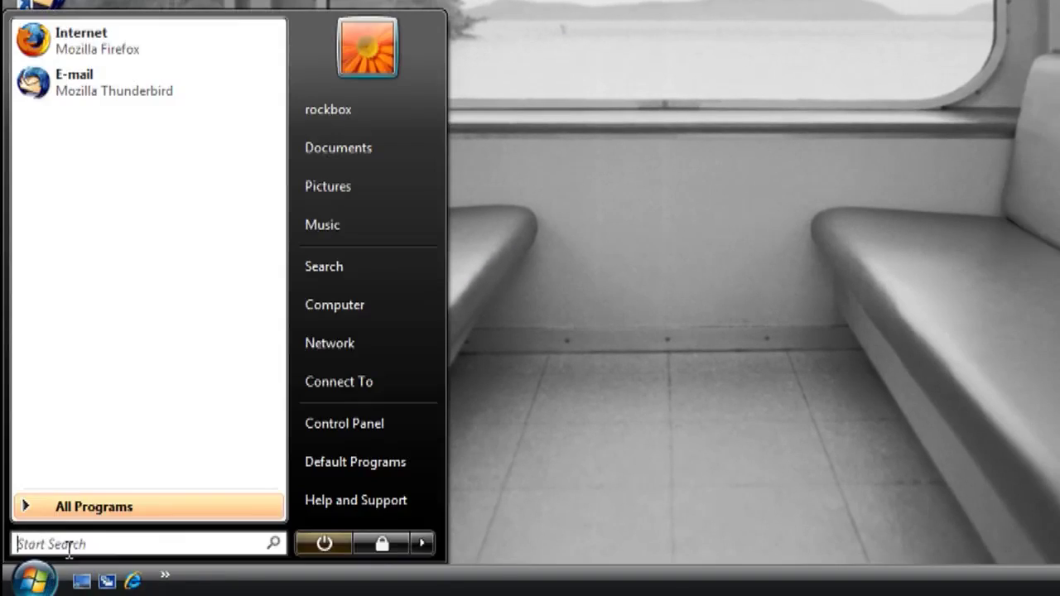
{"action": "type", "text": "notepad"}
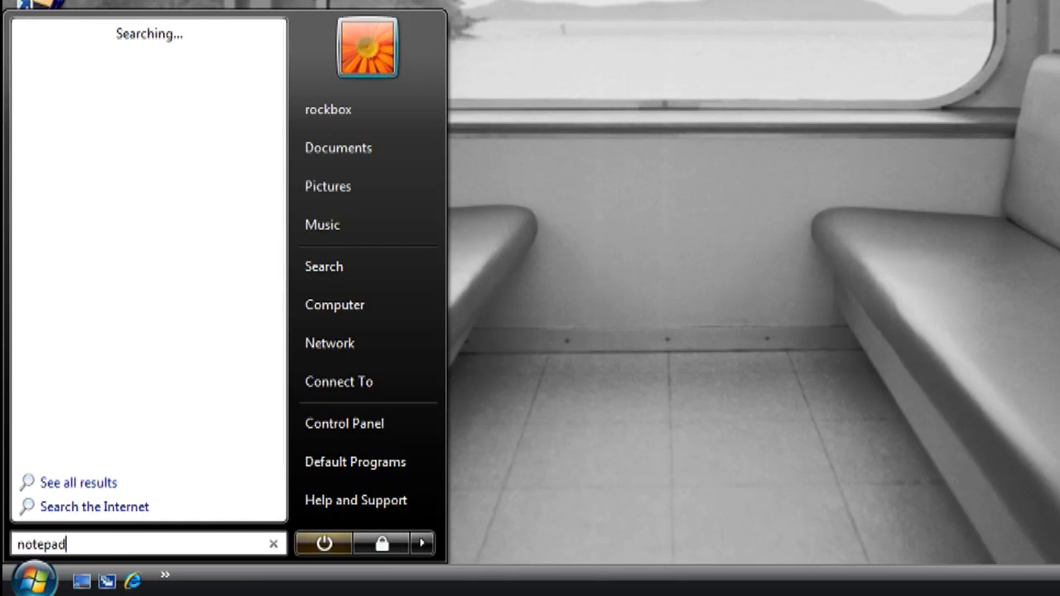
{"action": "key", "text": "Return"}
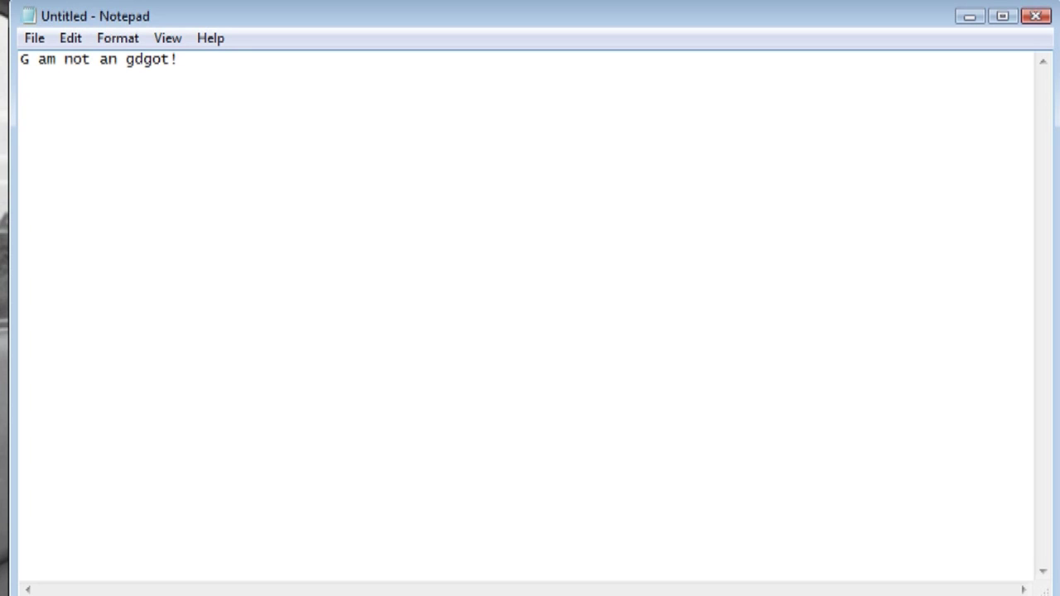
- Reopen SharpKeys from Notepad by searching for "sharpkeys"
{"action": "key", "text": "super"}
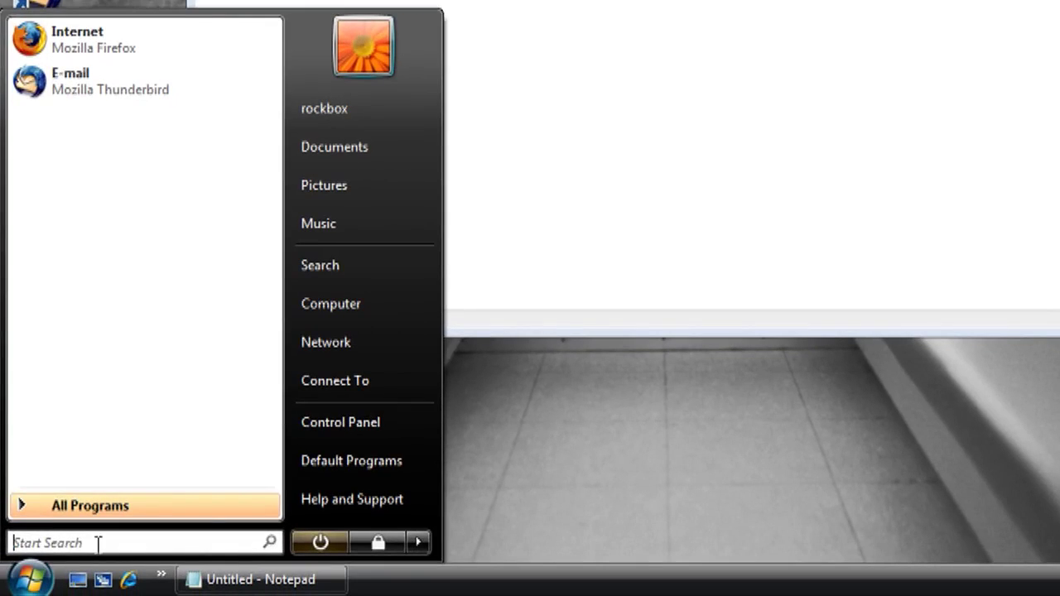
{"action": "type", "text": "sharpkeys"}
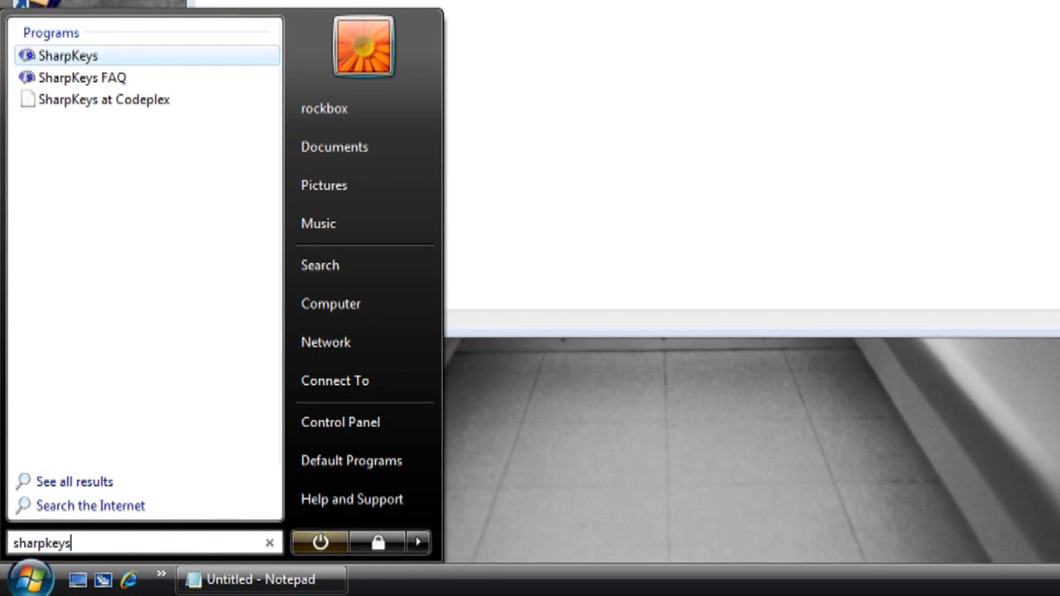
{"action": "key", "text": "Return"}
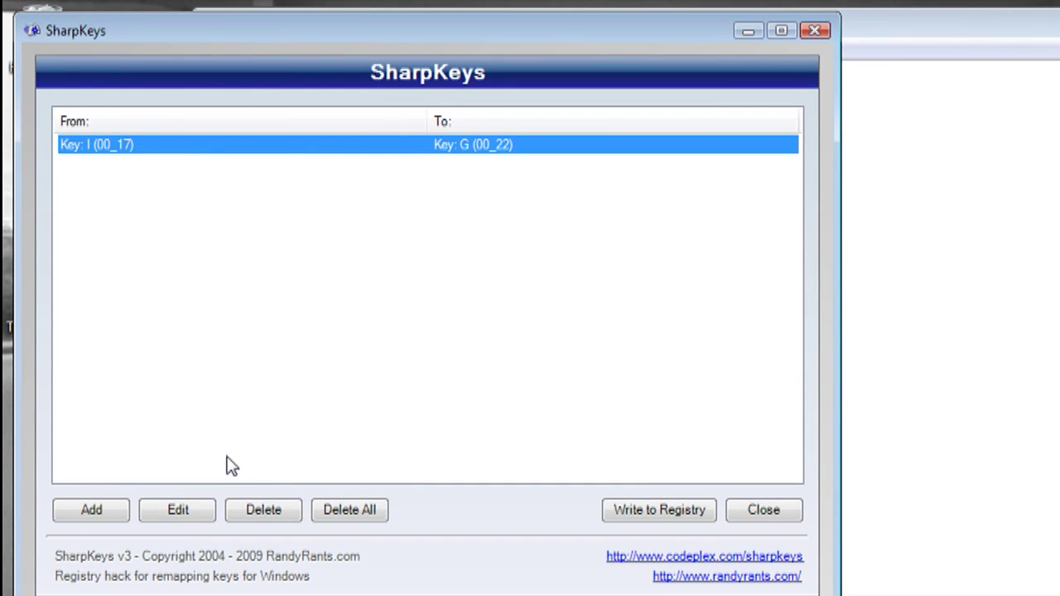
- Delete the I-to-G key mapping, write the change to the registry and acknowledge the logout or reboot notice
{"action": "left_click", "coordinate": [273, 509]}
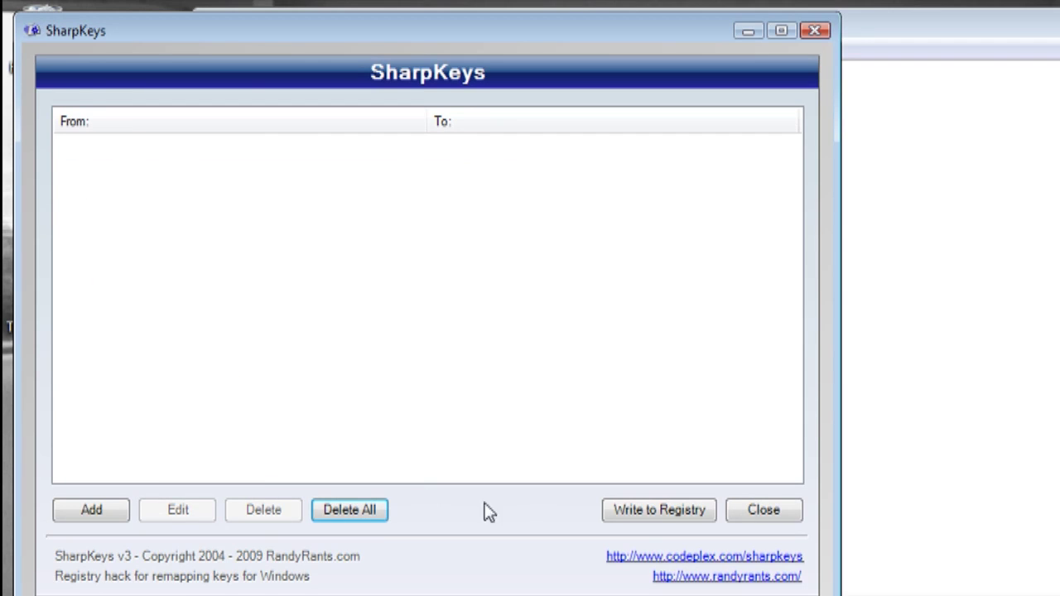
{"action": "left_click", "coordinate": [641, 512]}
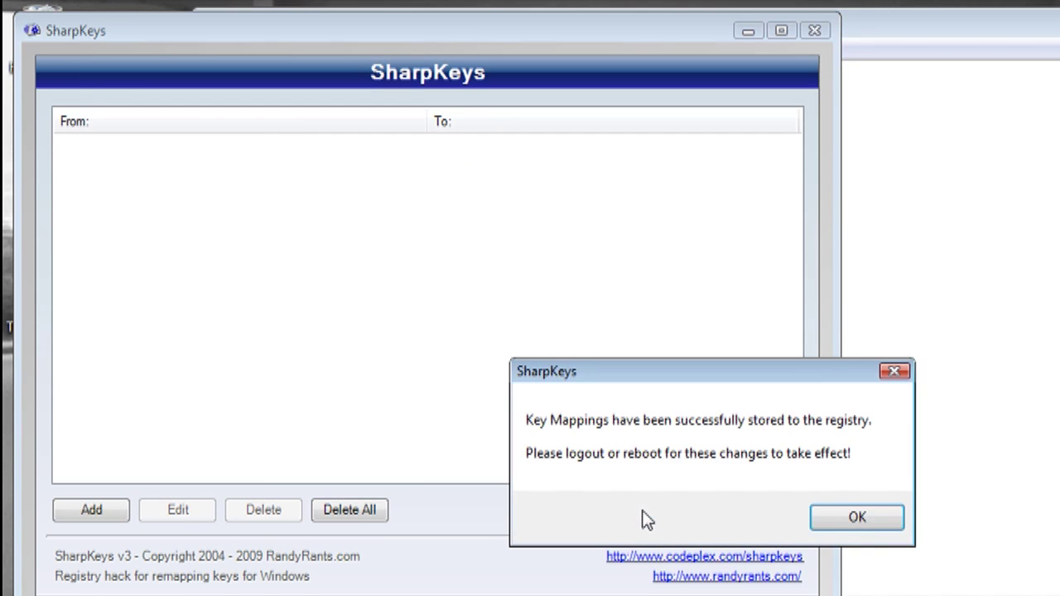
{"action": "left_click", "coordinate": [853, 522]}
{"action": "left_click", "coordinate": [1005, 436]}
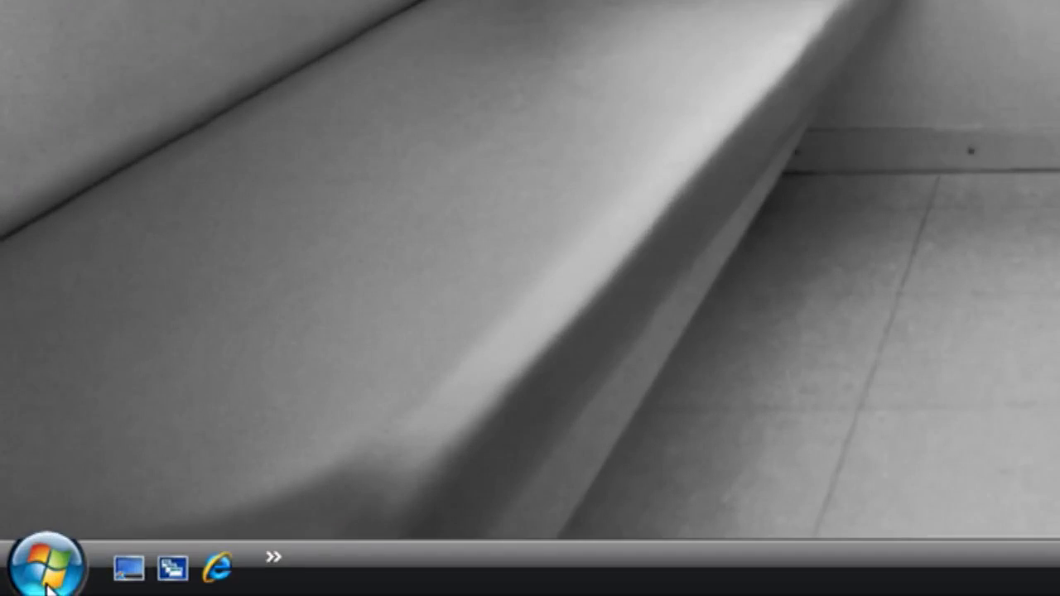
- Launch Microsoft Word by searching for "word"
{"action": "key", "text": "super"}
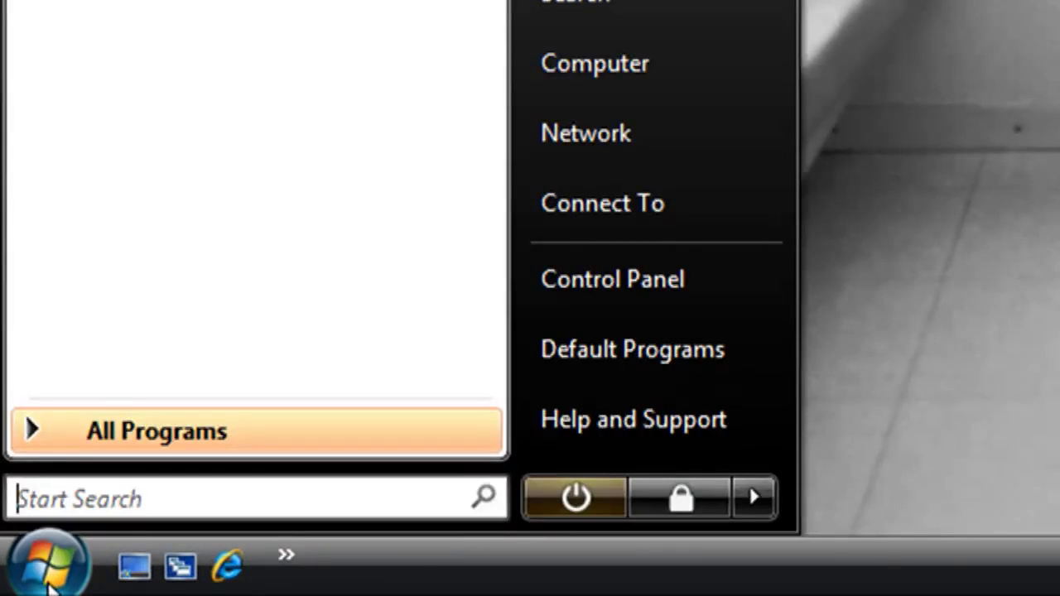
{"action": "type", "text": "word"}
{"action": "key", "text": "Return"}
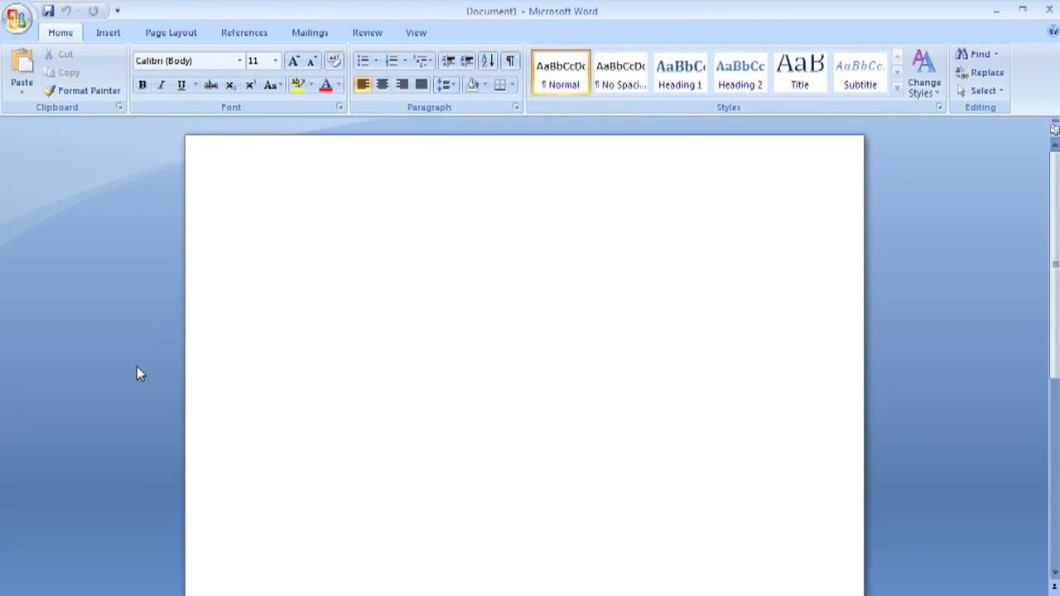
- Open the AutoCorrect settings from the proofing section of Word's options
{"action": "left_click", "coordinate": [16, 17]}
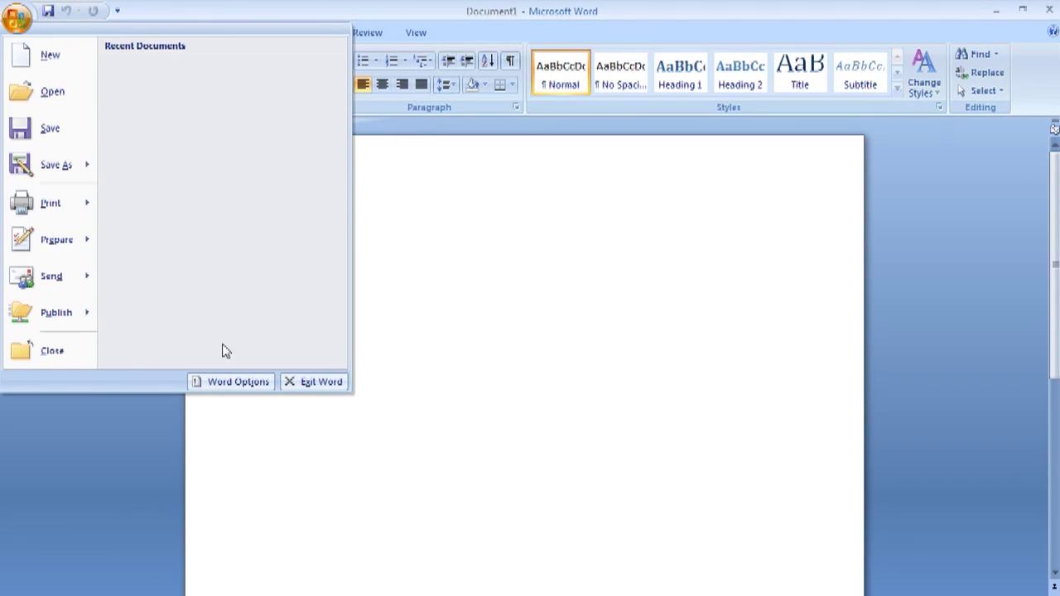
{"action": "left_click", "coordinate": [240, 382]}
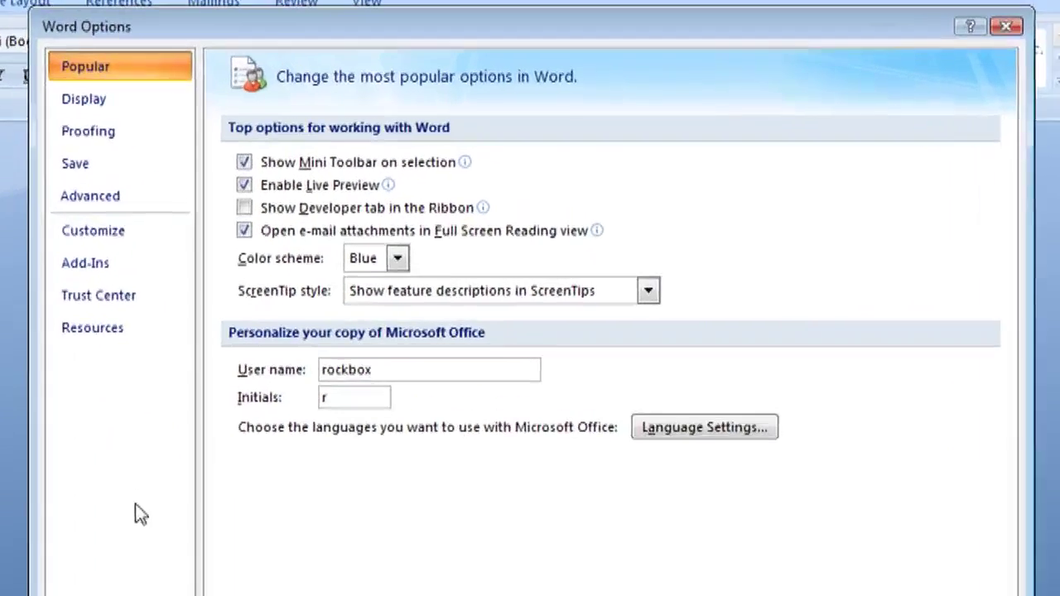
{"action": "left_click", "coordinate": [95, 134]}
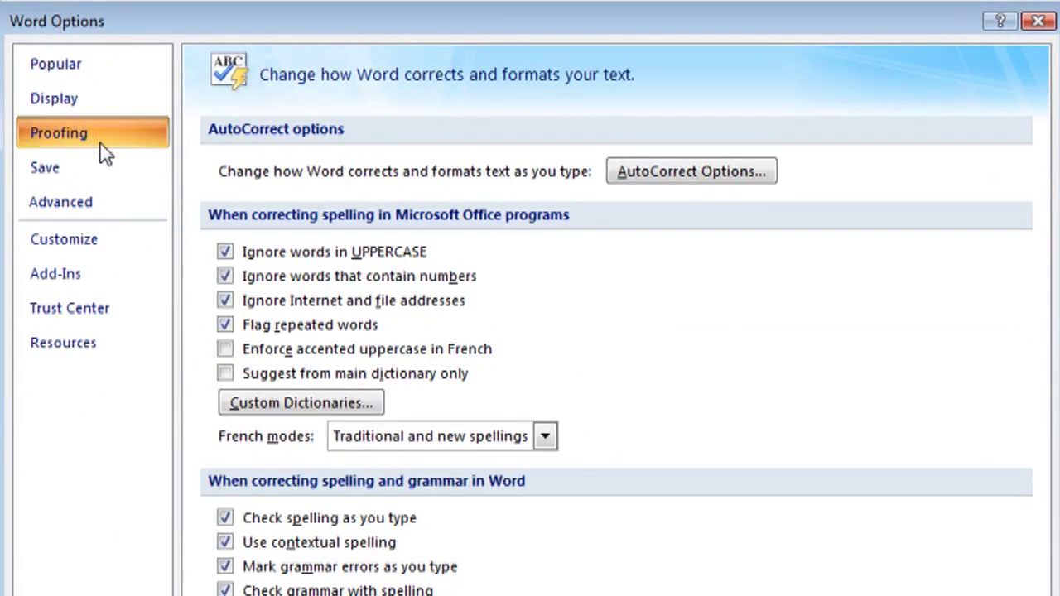
{"action": "left_click", "coordinate": [639, 172]}
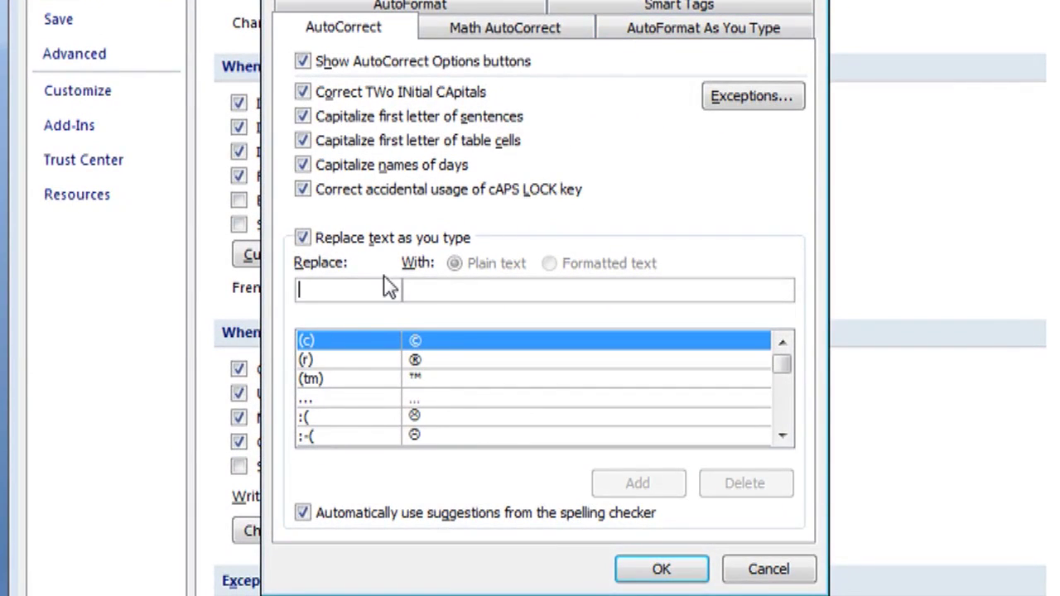
- Add an AutoCorrect entry that replaces "the" with "idiot"
{"action": "type", "text": "the"}
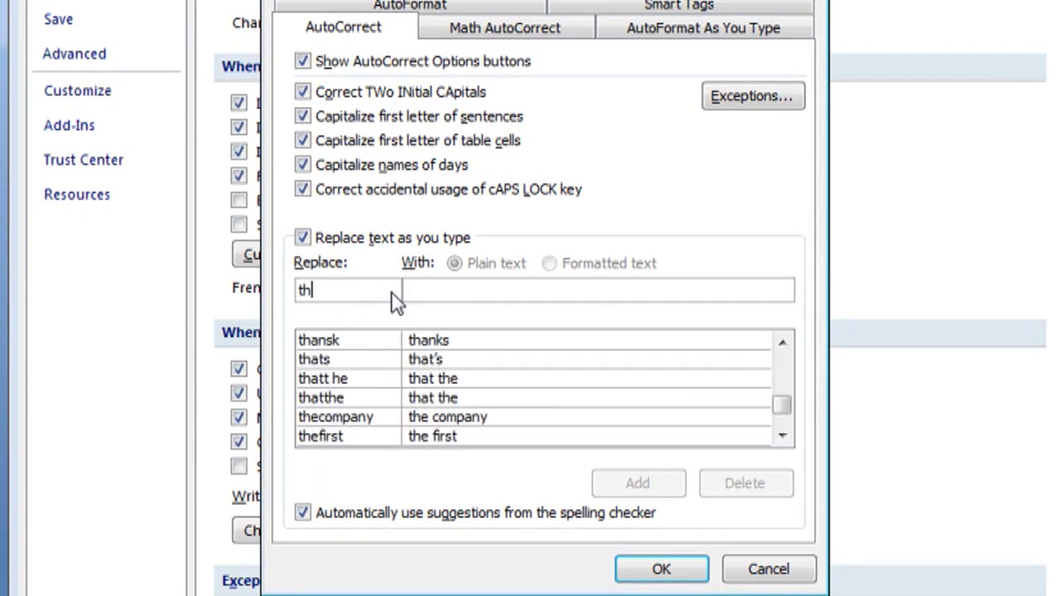
{"action": "key", "text": "Tab"}
{"action": "type", "text": "idi"}
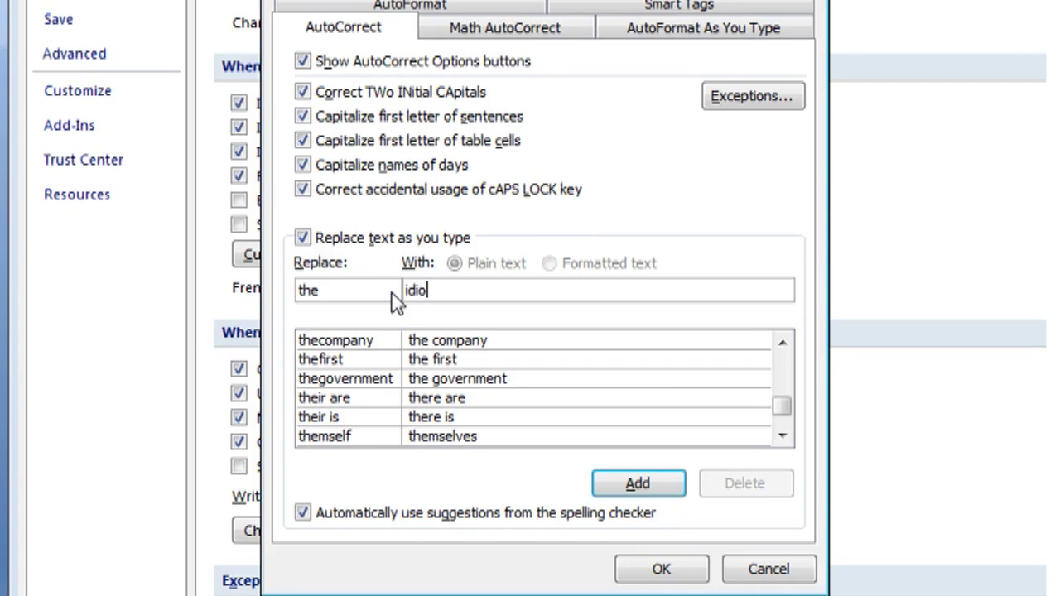
{"action": "left_click", "coordinate": [636, 483]}
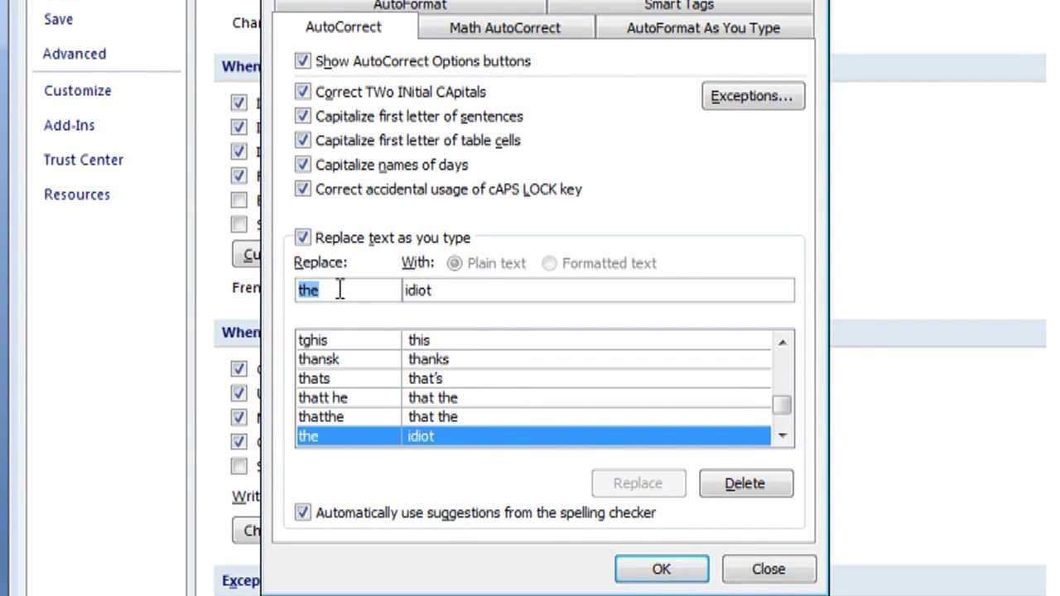
- Add an AutoCorrect entry that replaces "and" with "stupid", and accept the AutoCorrect and Word option changes
{"action": "type", "text": "and"}
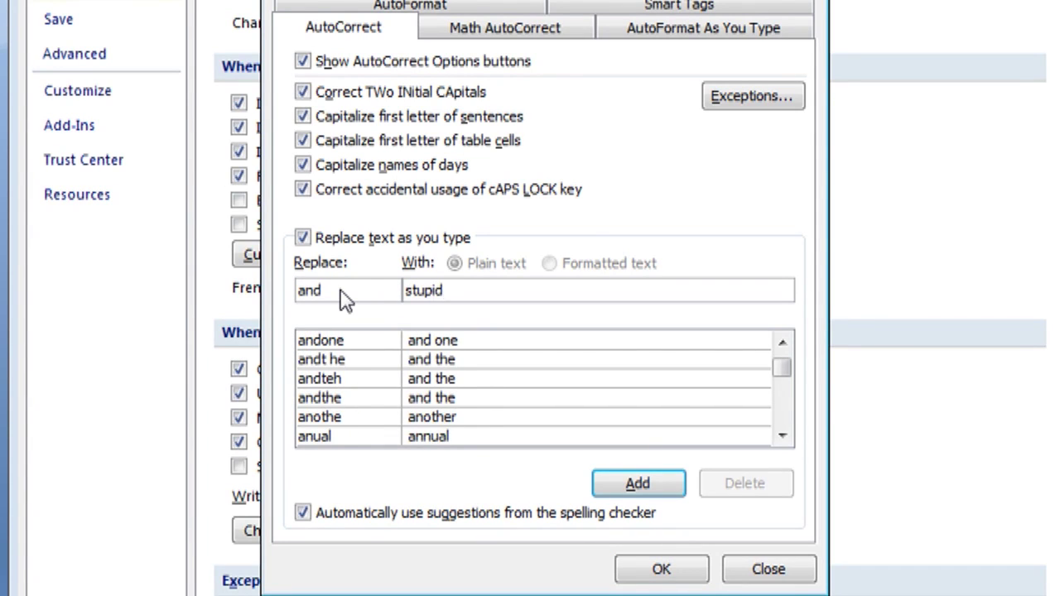
{"action": "left_click", "coordinate": [639, 484]}
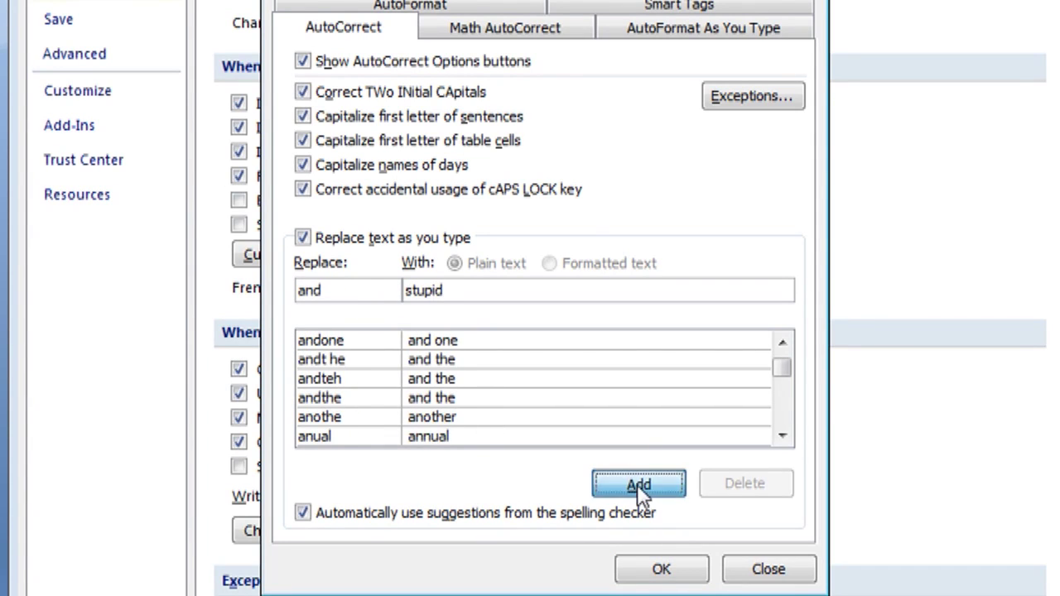
{"action": "left_click", "coordinate": [642, 568]}
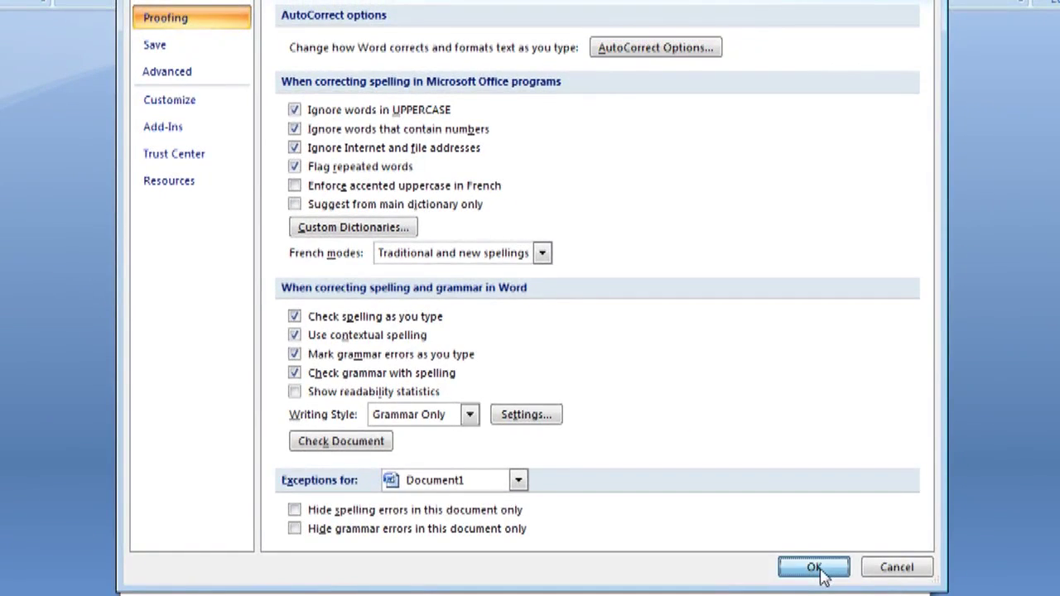
{"action": "left_click", "coordinate": [812, 568]}
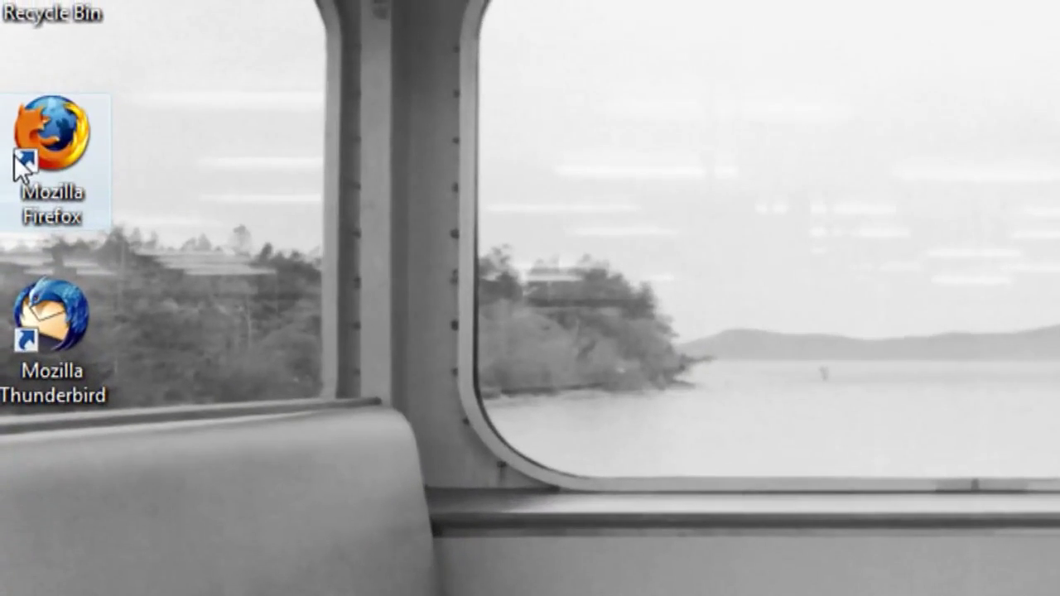
{"action": "double_click", "coordinate": [15, 153]}
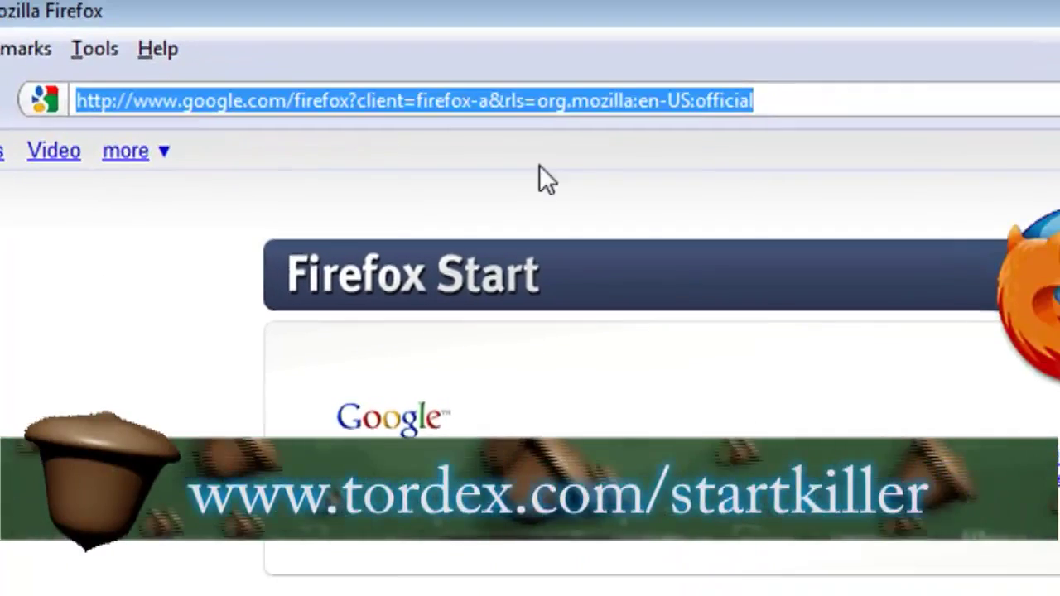
{"action": "type", "text": "w"}
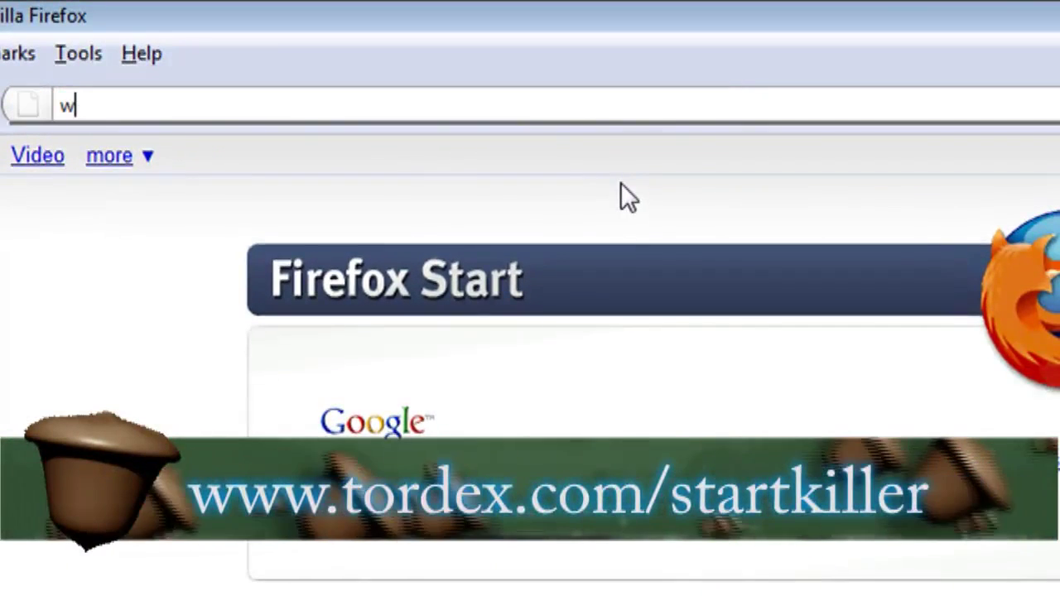
{"action": "type", "text": "ww.tordex.com/start"}
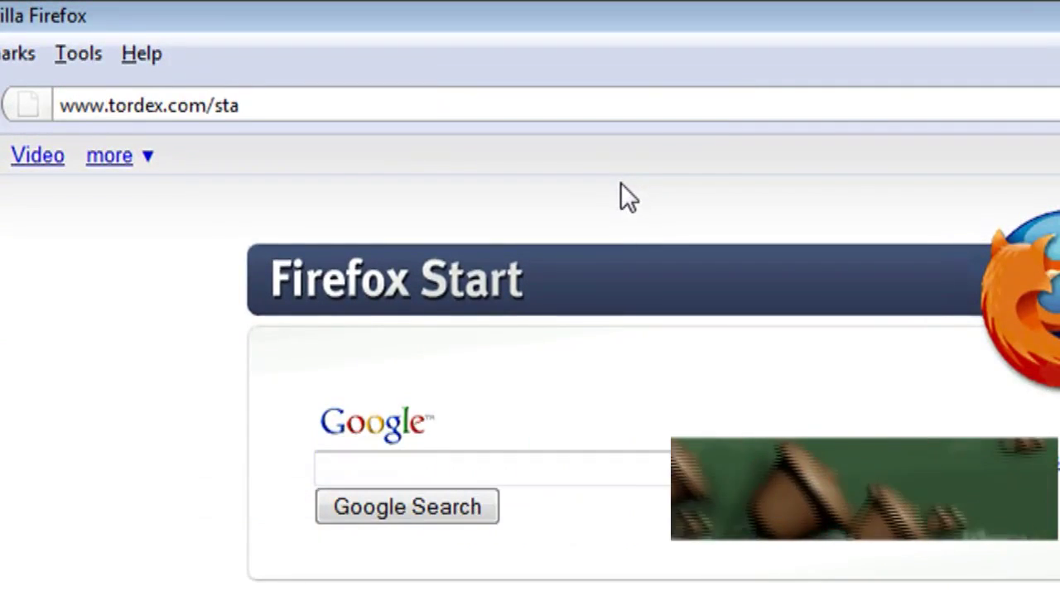
{"action": "type", "text": "killer"}
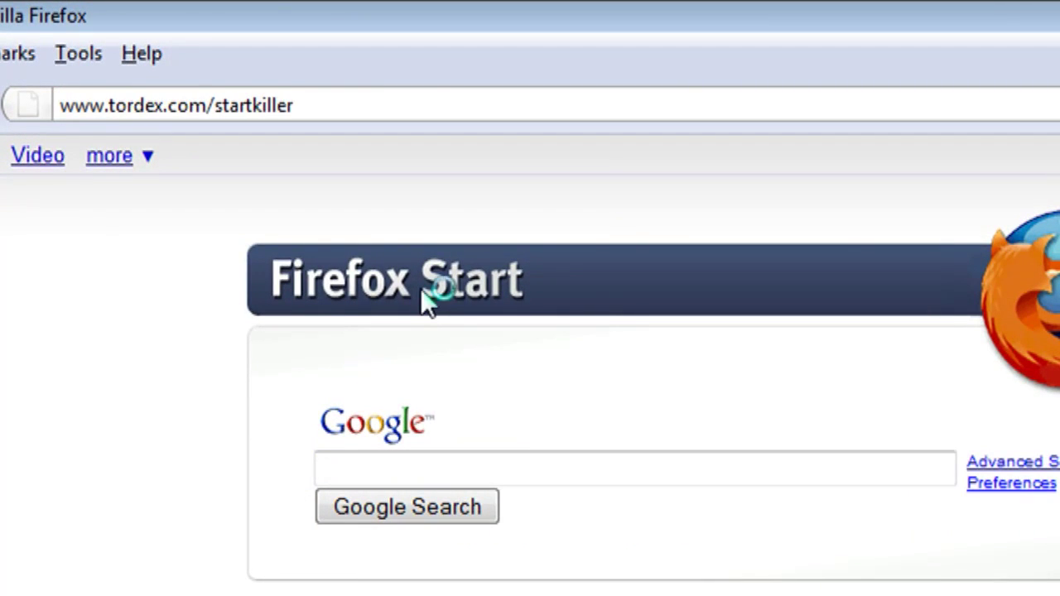
{"action": "key", "text": "Return"}
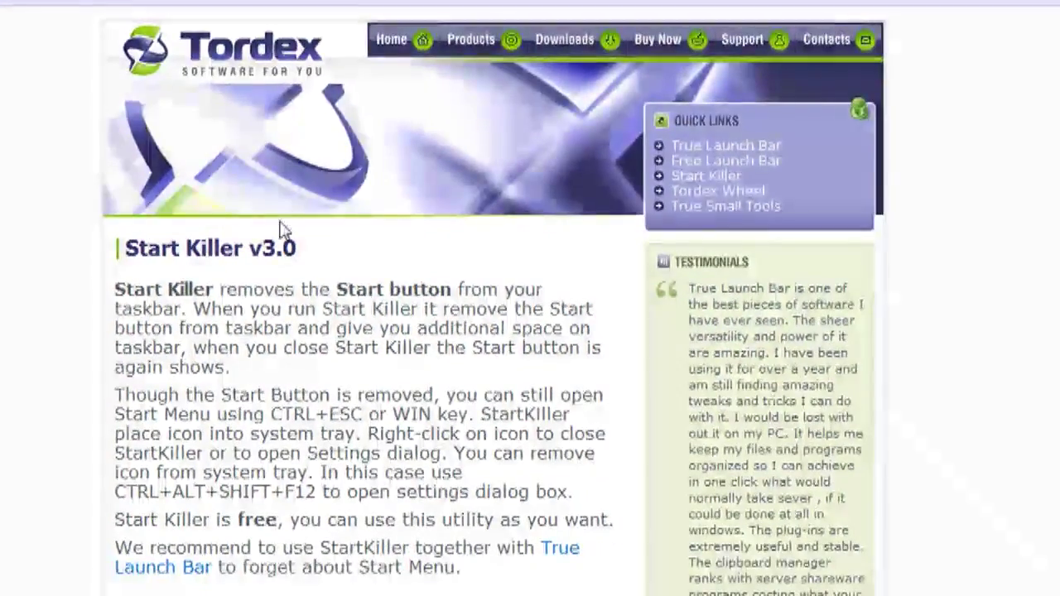
- Download the 32-bit edition of Start Killer, saving startkiller32-setup.exe
{"action": "scroll", "coordinate": [348, 513], "scroll_direction": "down", "scroll_amount": 1}
{"action": "scroll", "coordinate": [348, 537], "scroll_direction": "down", "scroll_amount": 2}
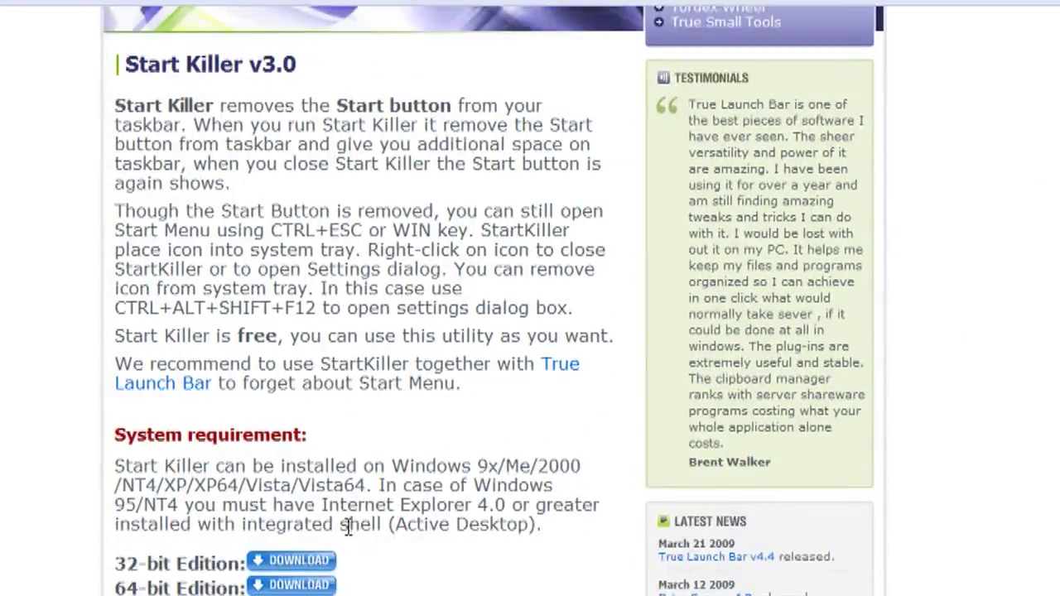
{"action": "left_click", "coordinate": [327, 563]}
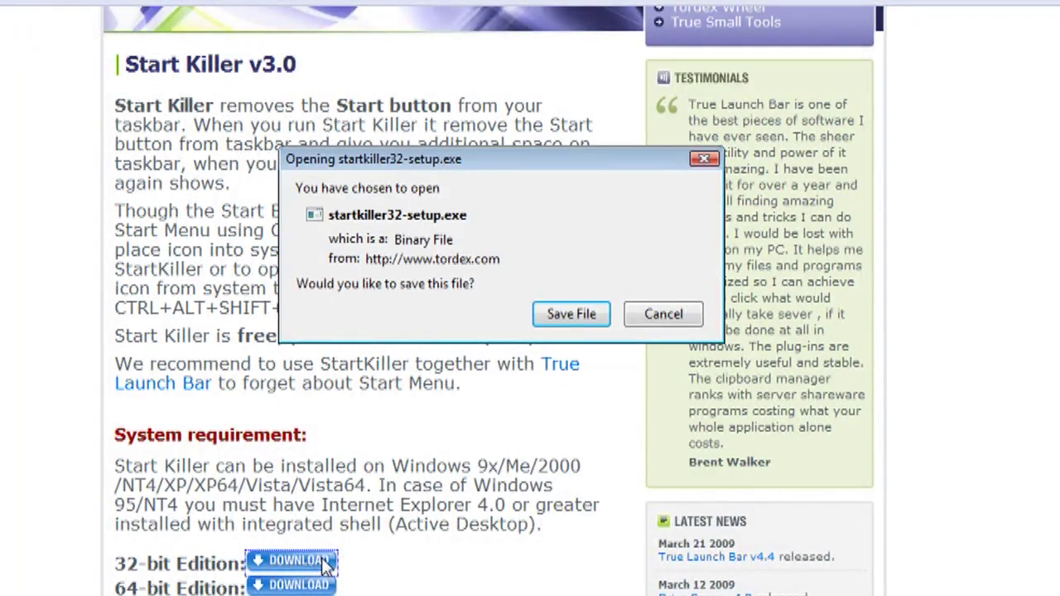
{"action": "left_click", "coordinate": [570, 314]}
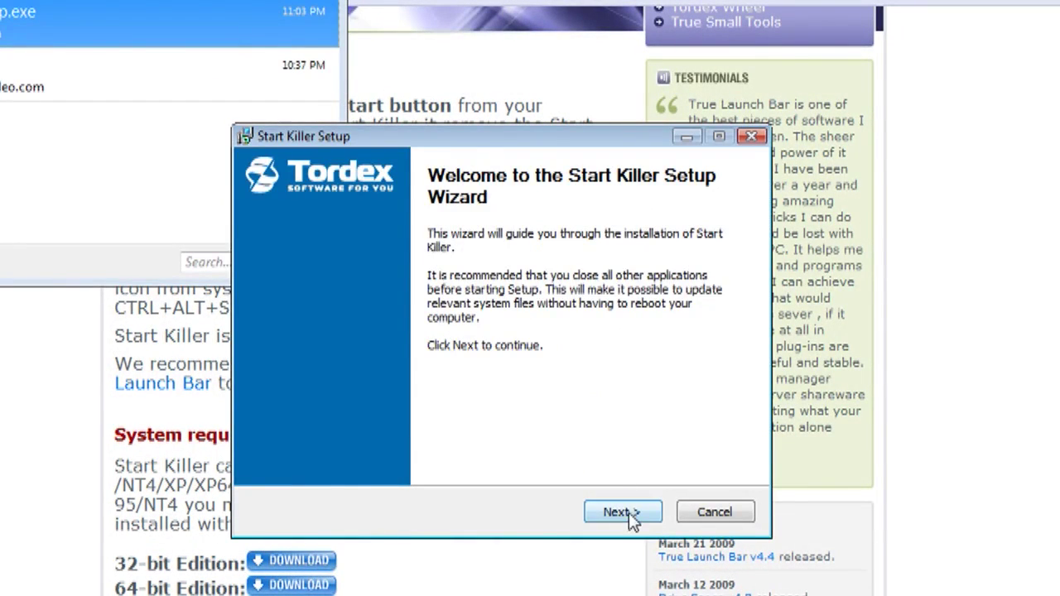
- Install Start Killer to C:\Program Files\StartKiller and finish the setup wizard
{"action": "left_click", "coordinate": [628, 513]}
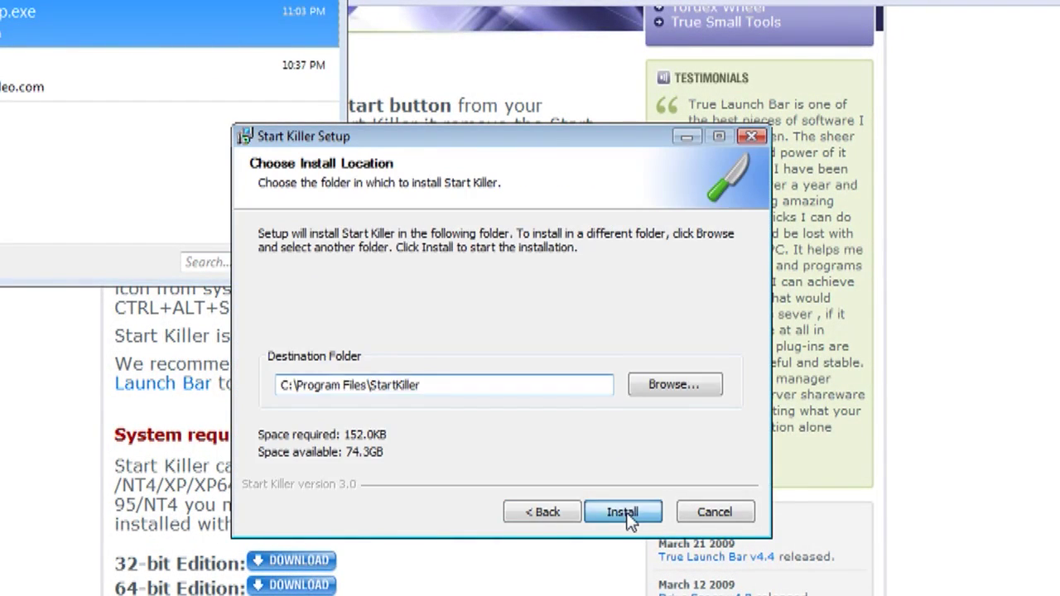
{"action": "left_click", "coordinate": [627, 514]}
{"action": "left_click", "coordinate": [622, 513]}
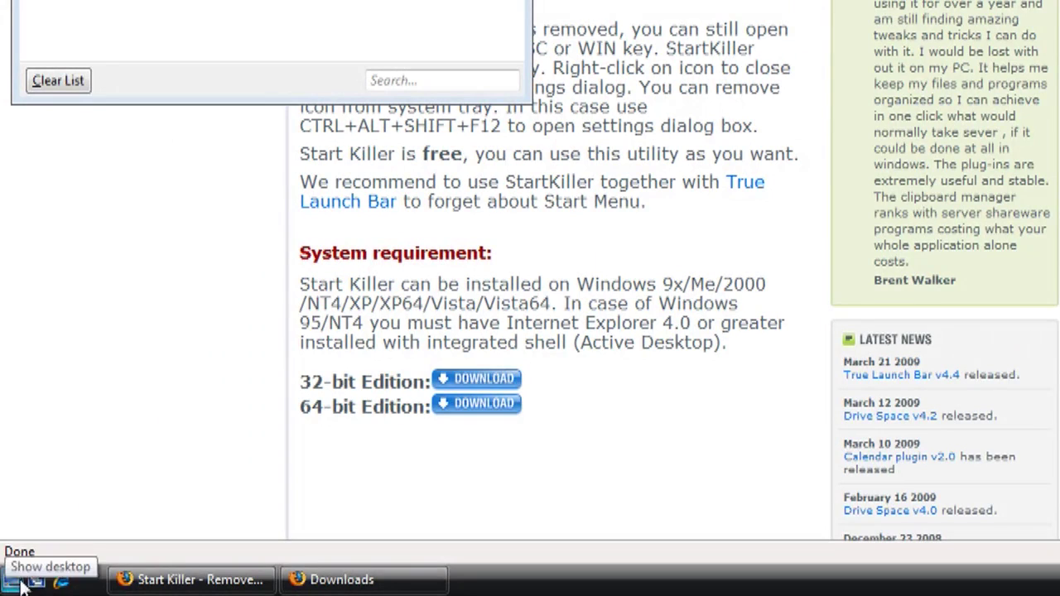
- Test opening and dismissing the Start menu without its button, and exit Start Killer from the notification area
{"action": "key", "text": "super"}
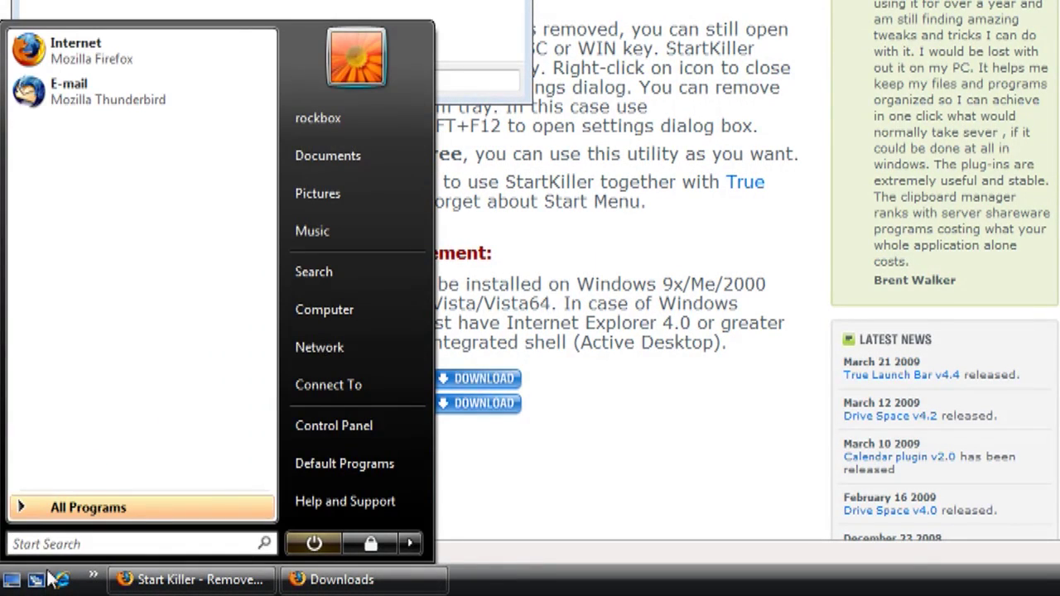
{"action": "key", "text": "Escape"}
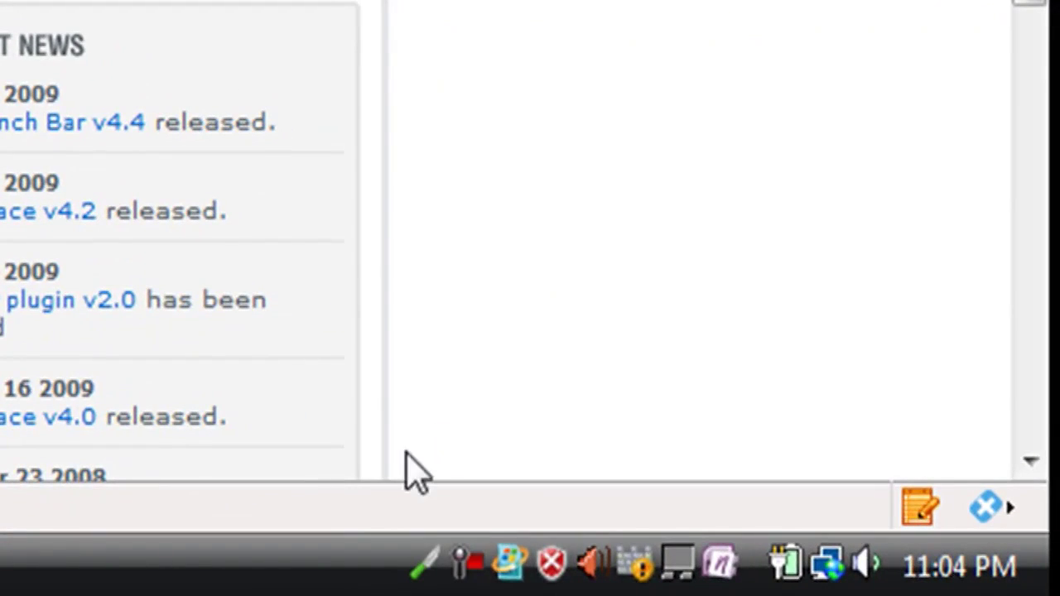
{"action": "right_click", "coordinate": [427, 567]}
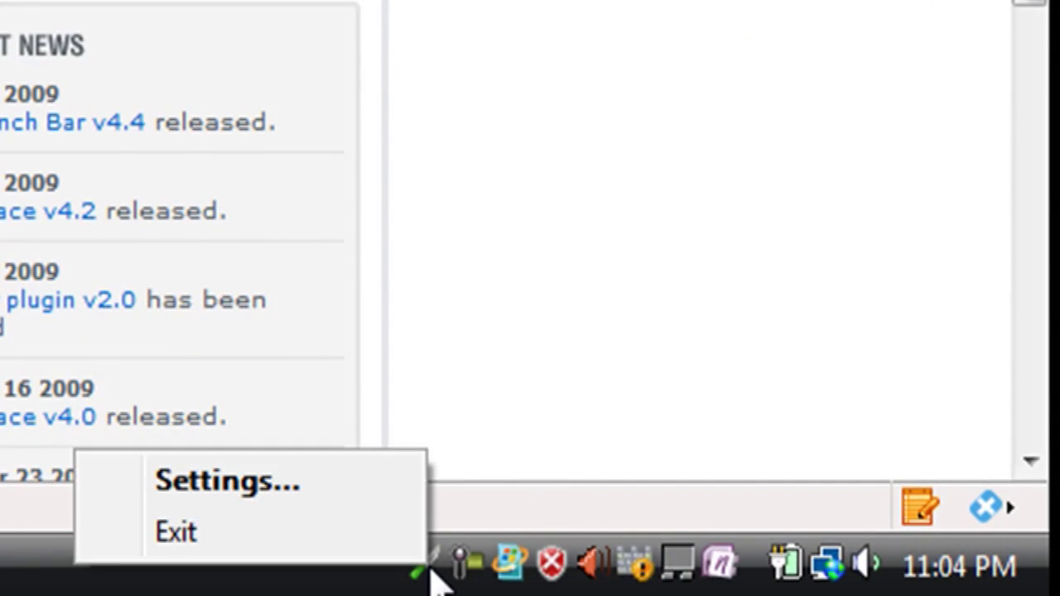
{"action": "left_click", "coordinate": [329, 539]}
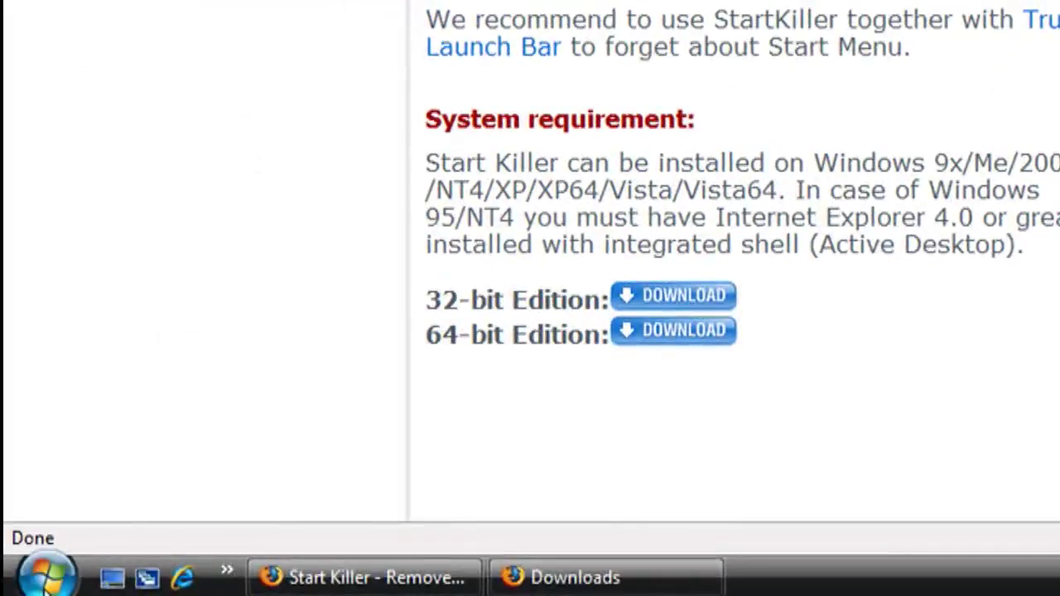
- Find Start Killer by searching the Start menu for "start kill" and create a desktop shortcut to it
{"action": "left_click", "coordinate": [46, 579]}
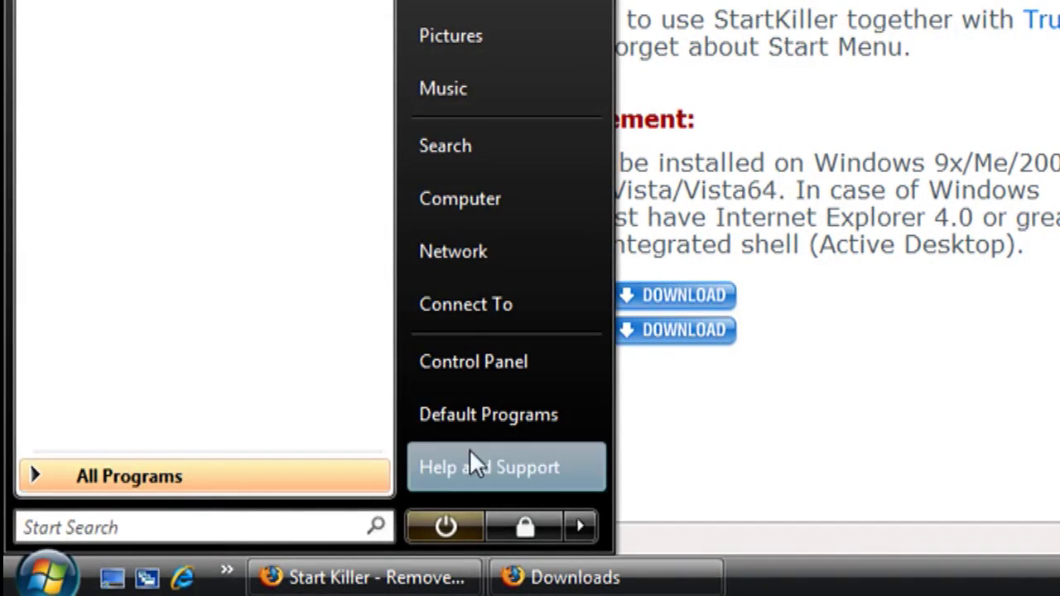
{"action": "type", "text": "start kill"}
{"action": "right_click", "coordinate": [85, 40]}
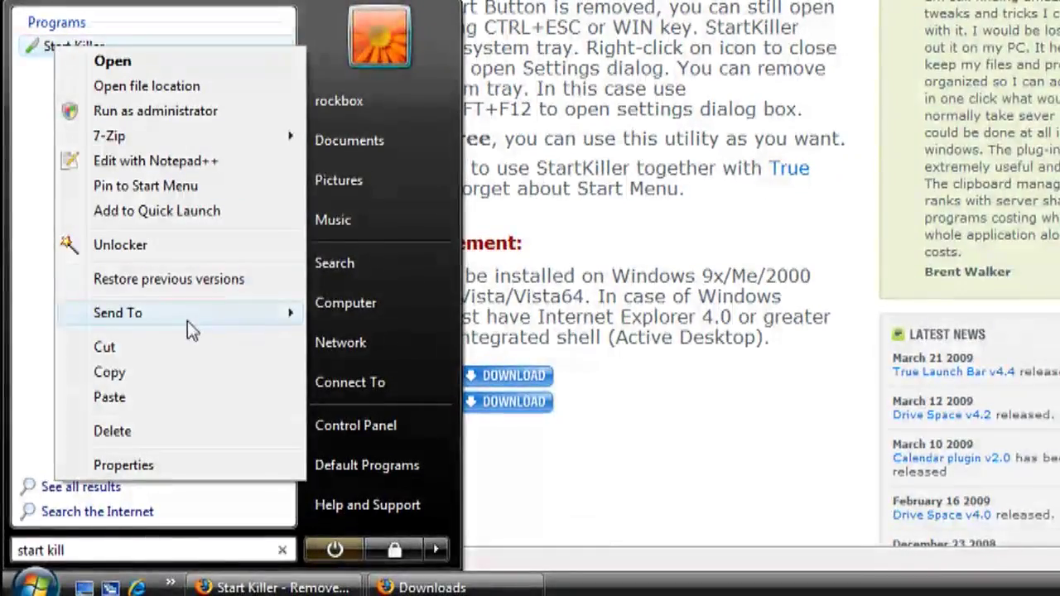
{"action": "mouse_move", "coordinate": [192, 325]}
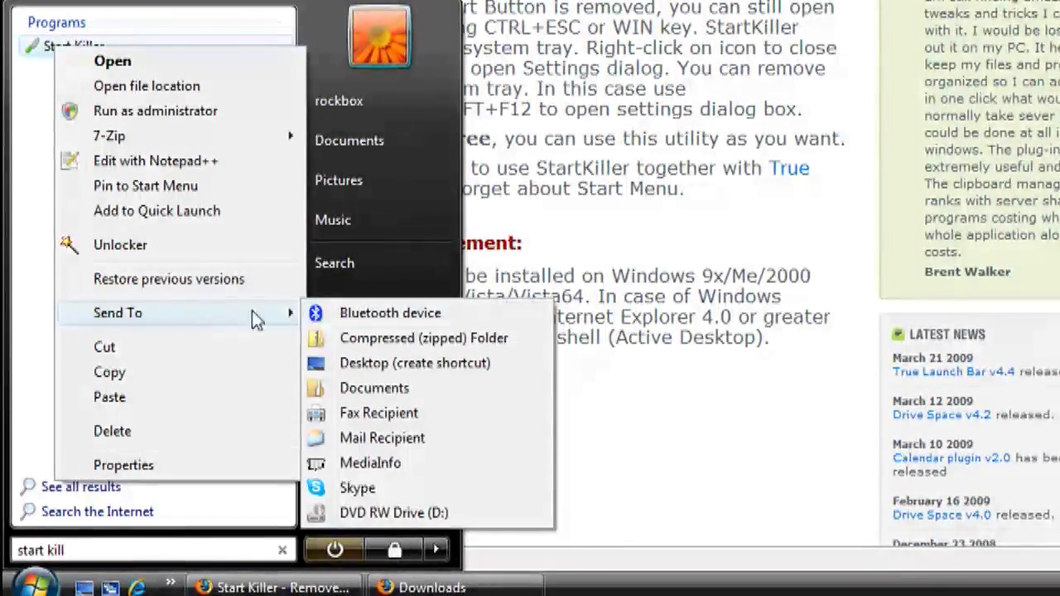
{"action": "left_click", "coordinate": [414, 370]}
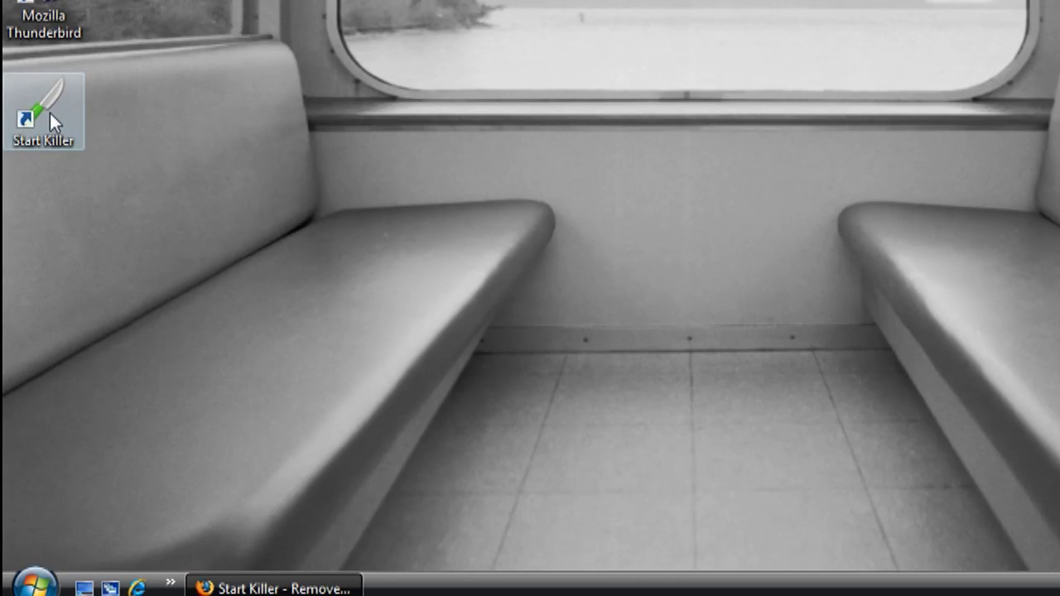
- Move the Start Killer desktop shortcut into the Start menu's Startup folder by cutting and pasting it
{"action": "right_click", "coordinate": [49, 113]}
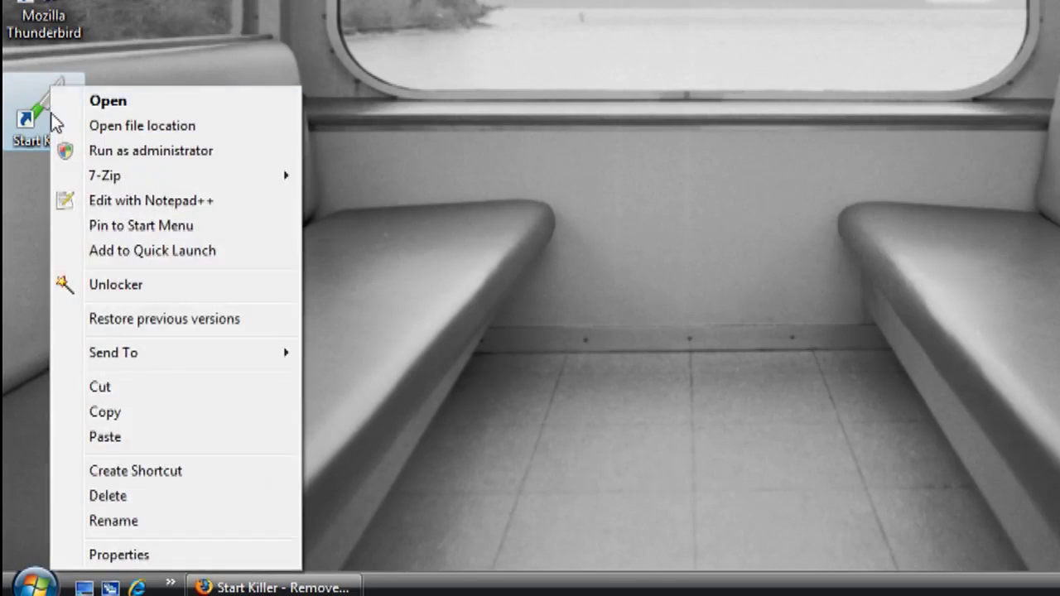
{"action": "left_click", "coordinate": [160, 391]}
{"action": "left_click", "coordinate": [34, 585]}
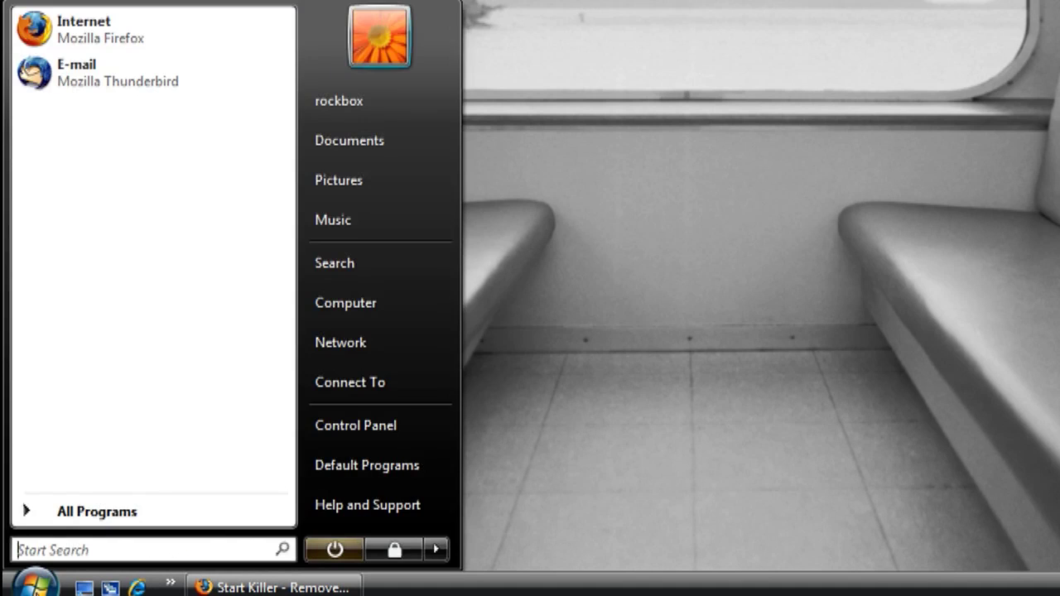
{"action": "left_click", "coordinate": [106, 514]}
{"action": "left_click", "coordinate": [296, 353]}
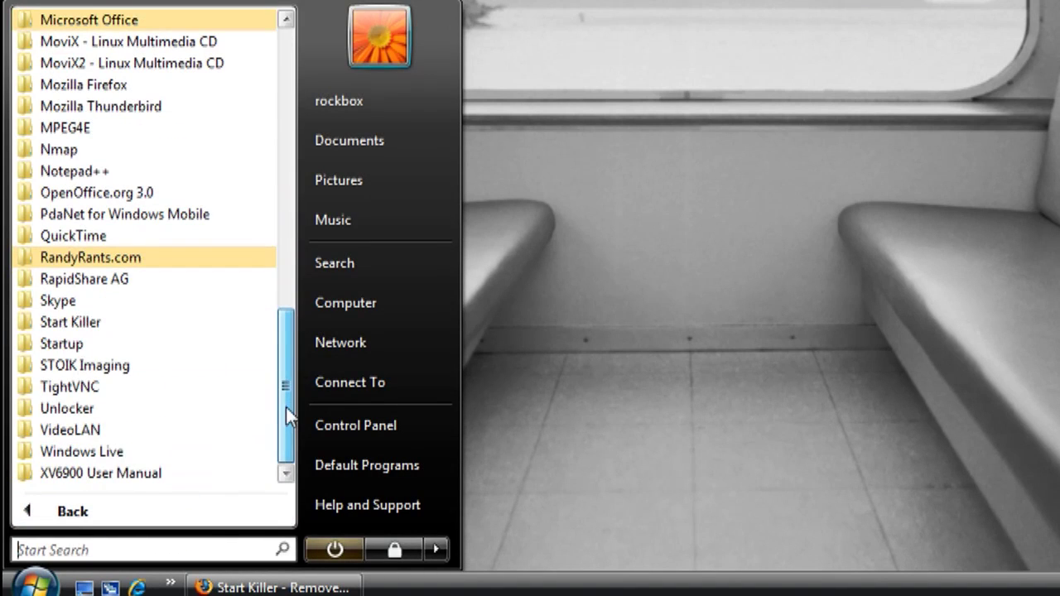
{"action": "left_click", "coordinate": [76, 352]}
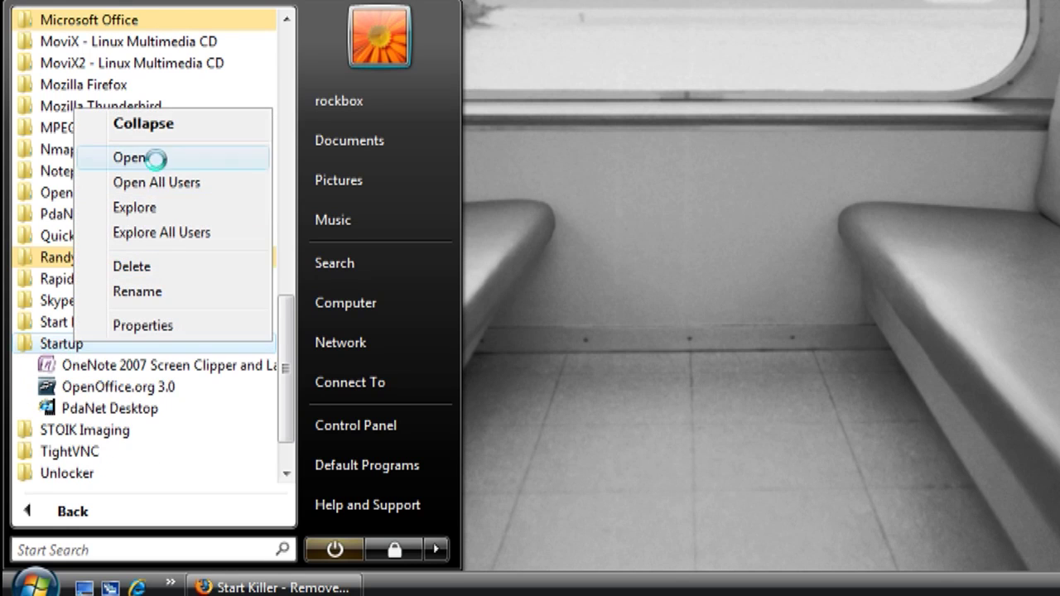
{"action": "left_click", "coordinate": [157, 159]}
{"action": "right_click", "coordinate": [333, 275]}
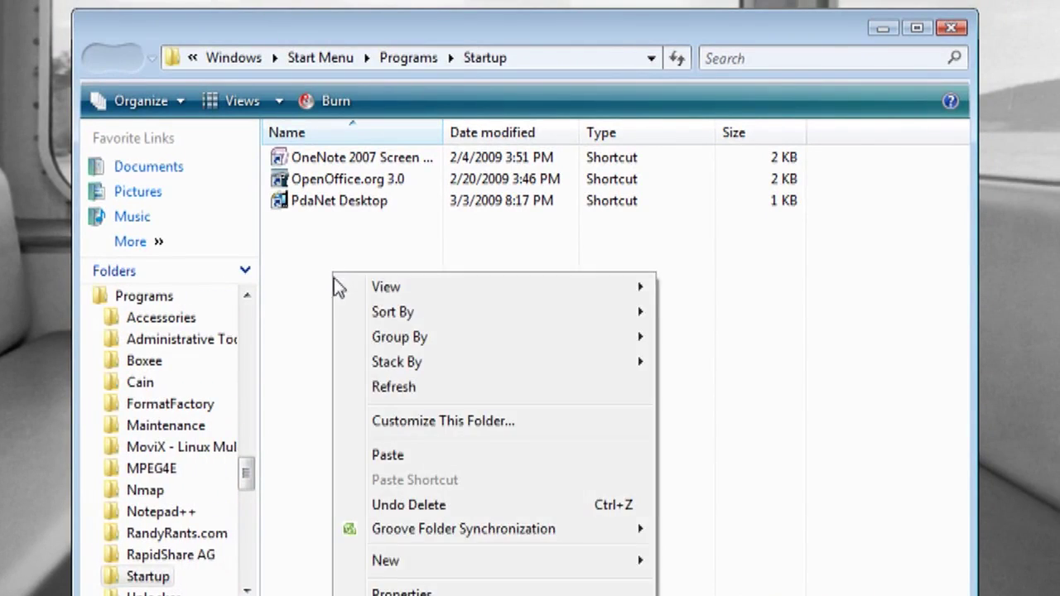
{"action": "left_click", "coordinate": [394, 457]}
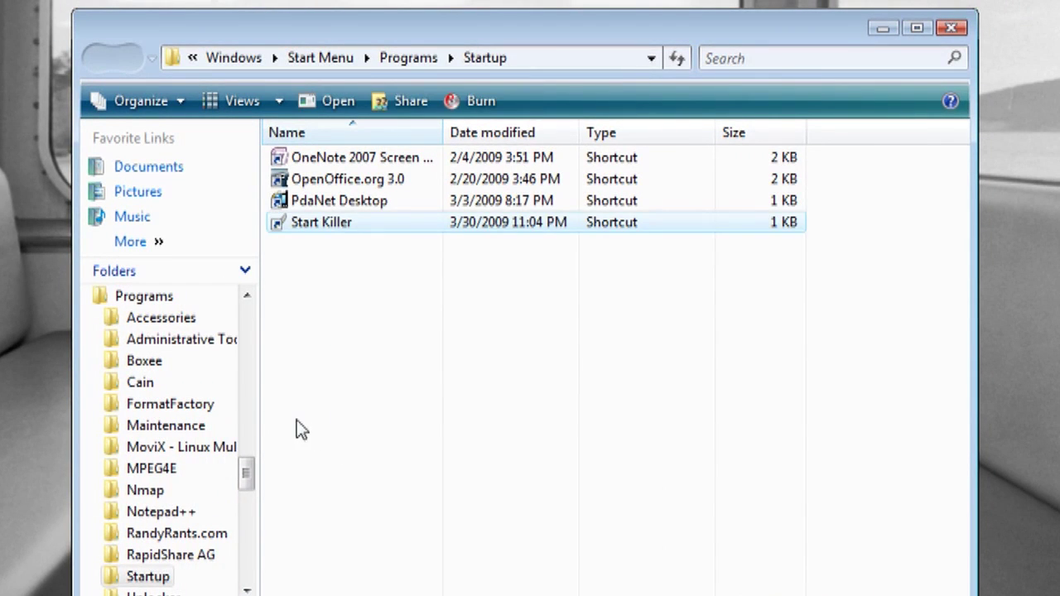
- Close the Startup folder, search Google in Firefox for "vista upgrade prank", and open the RJL Software page for Vista Upgrade Prank
{"action": "left_click", "coordinate": [958, 27]}
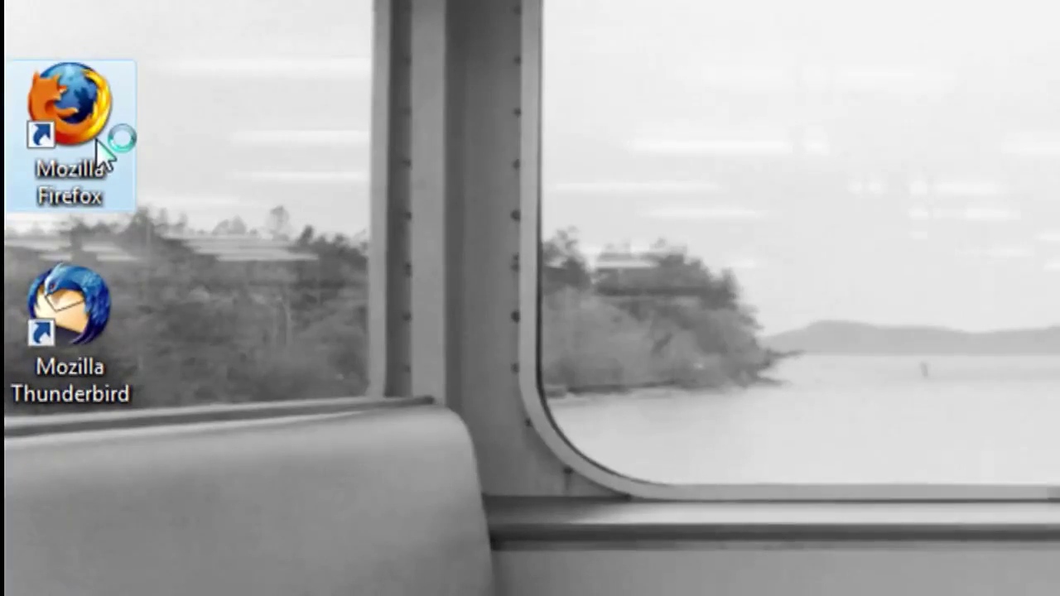
{"action": "double_click", "coordinate": [99, 140]}
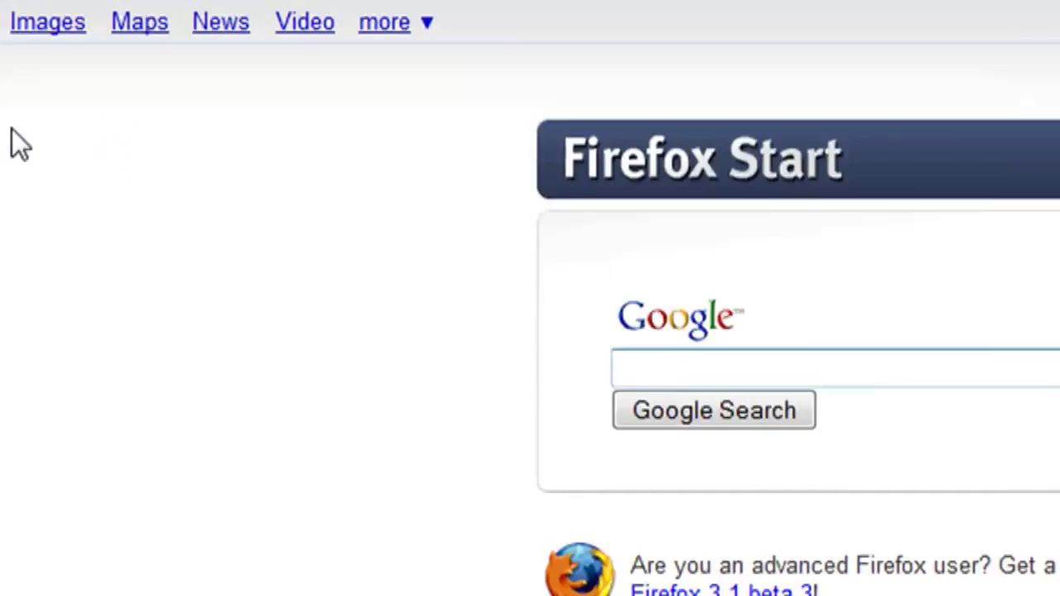
{"action": "type", "text": "vist"}
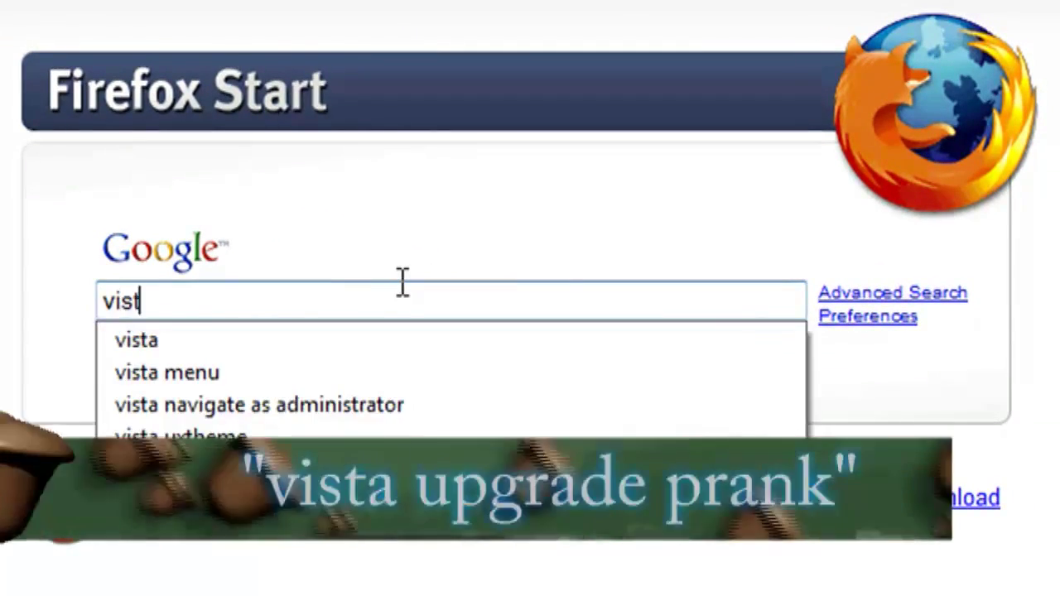
{"action": "type", "text": "a upgrade pr"}
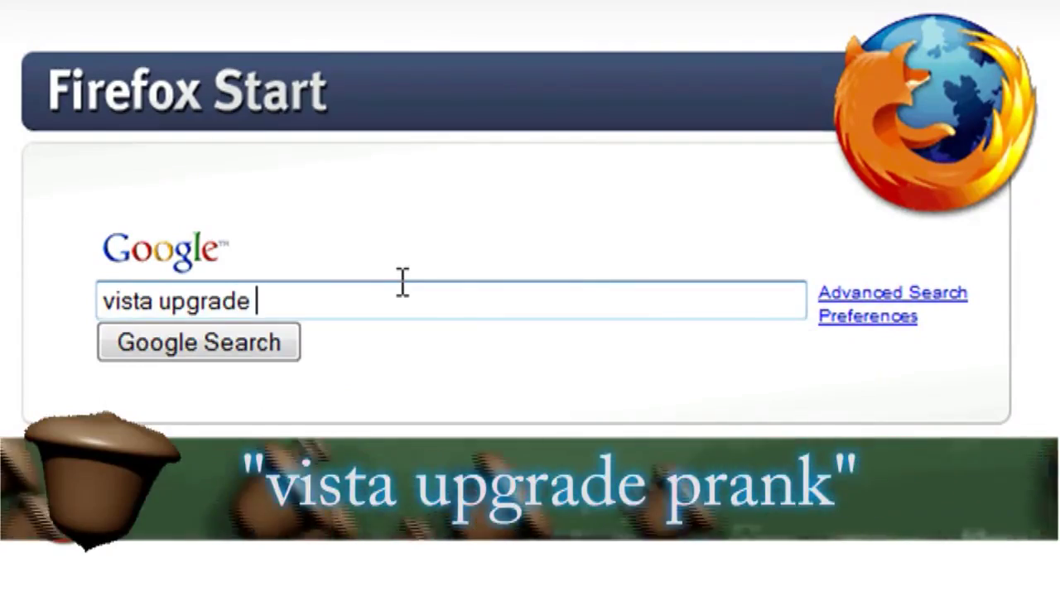
{"action": "type", "text": "ank"}
{"action": "key", "text": "Return"}
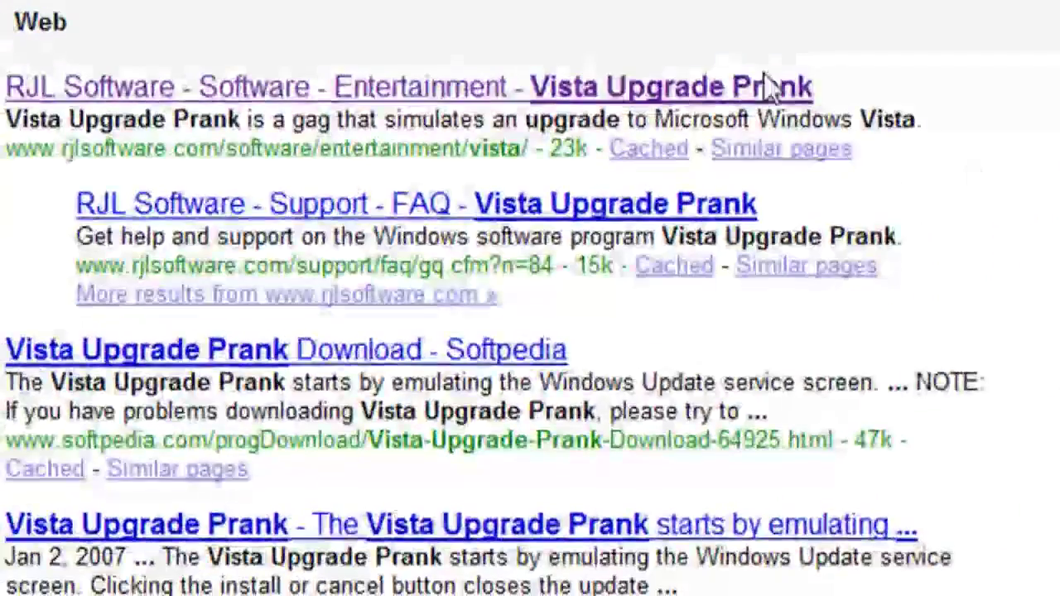
{"action": "left_click", "coordinate": [582, 83]}
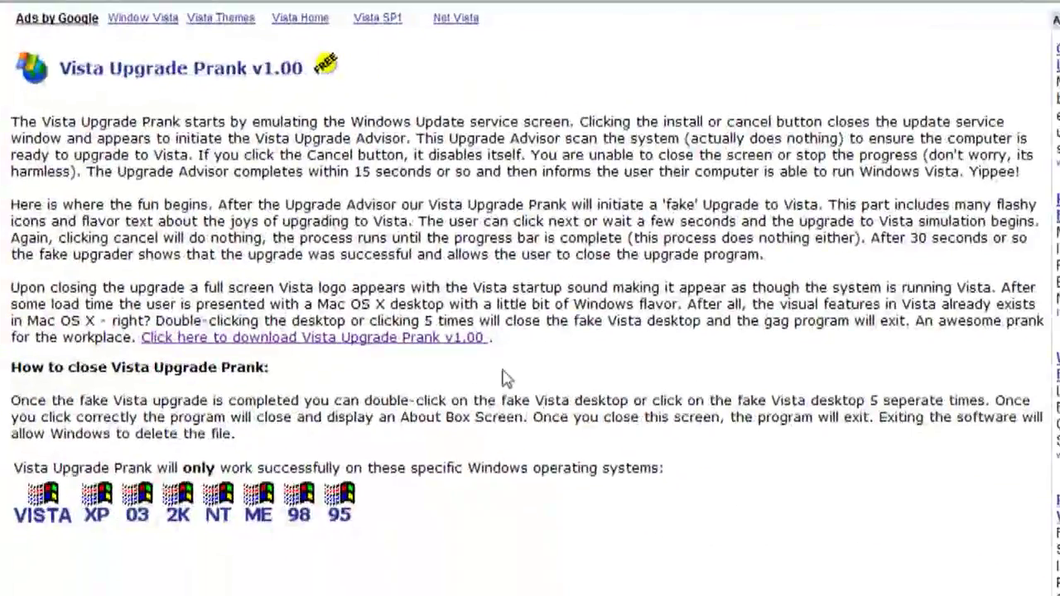
- Download Vista Upgrade Prank v1.00 as the self-extracting EXE file and launch vista.exe up to its unzip dialog
{"action": "left_click", "coordinate": [462, 351]}
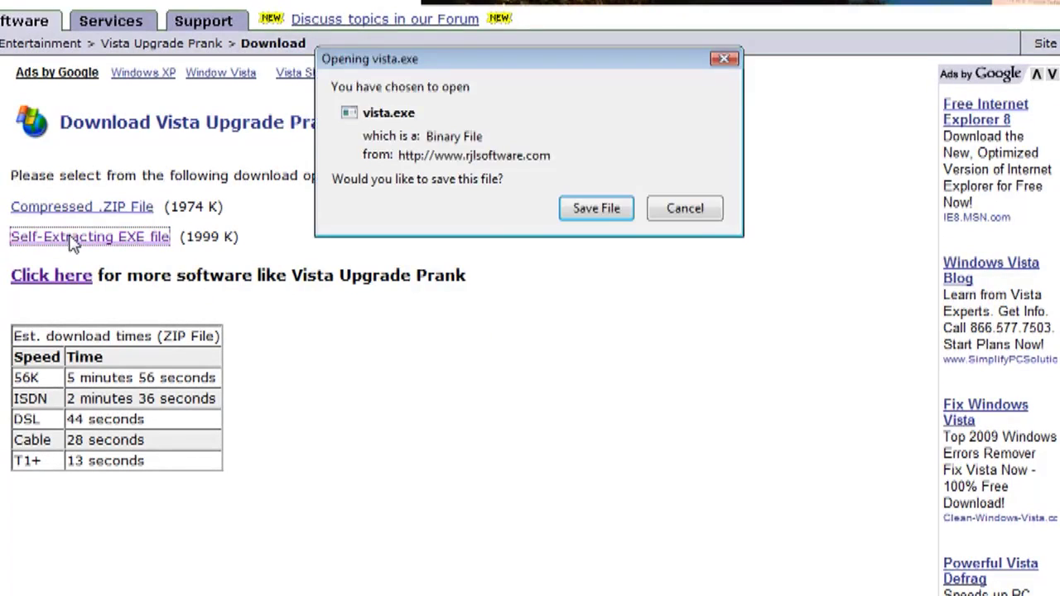
{"action": "left_click", "coordinate": [596, 208]}
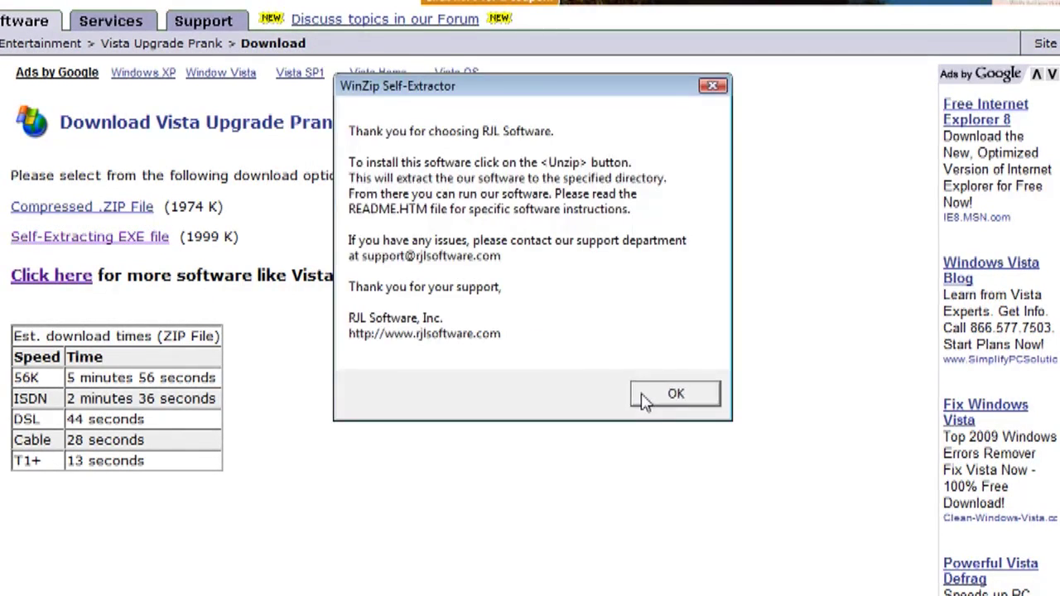
{"action": "left_click", "coordinate": [644, 400]}
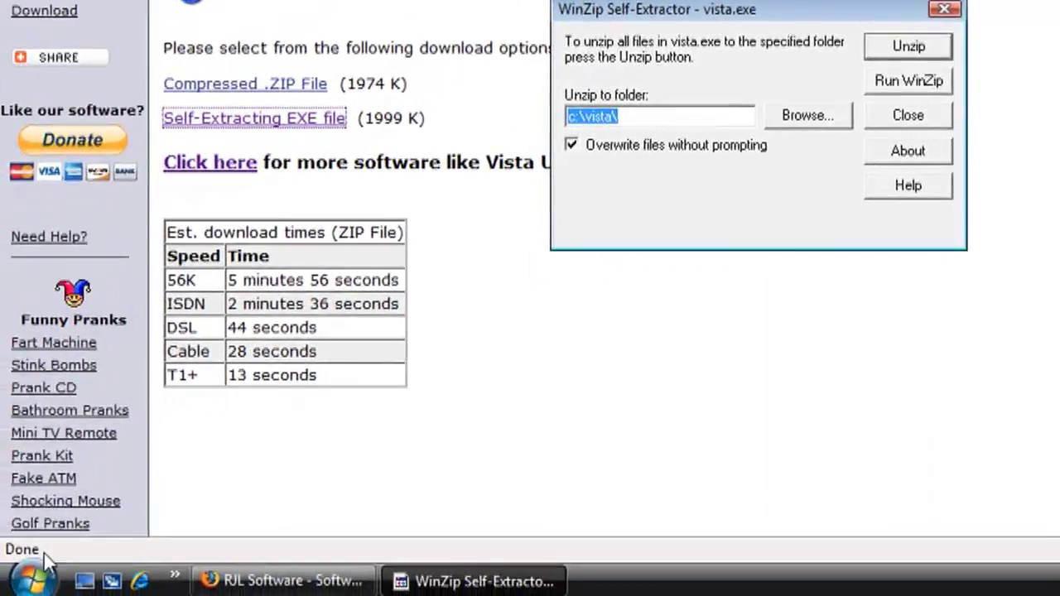
- Open the Start menu's Startup folder and copy its full path into the self-extractor as the unzip destination
{"action": "left_click", "coordinate": [25, 580]}
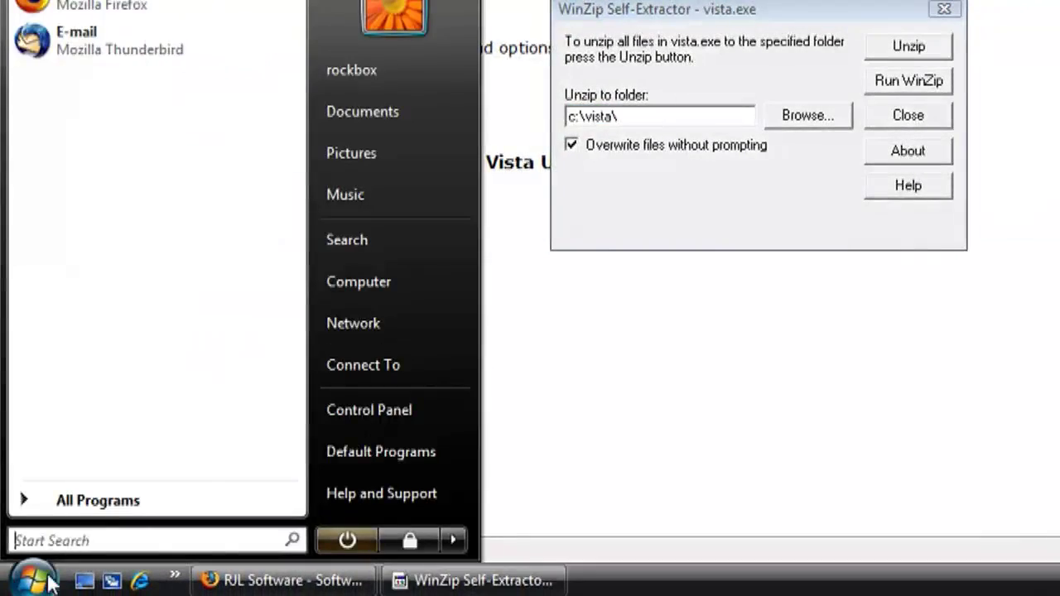
{"action": "left_click", "coordinate": [115, 504]}
{"action": "left_click", "coordinate": [38, 334]}
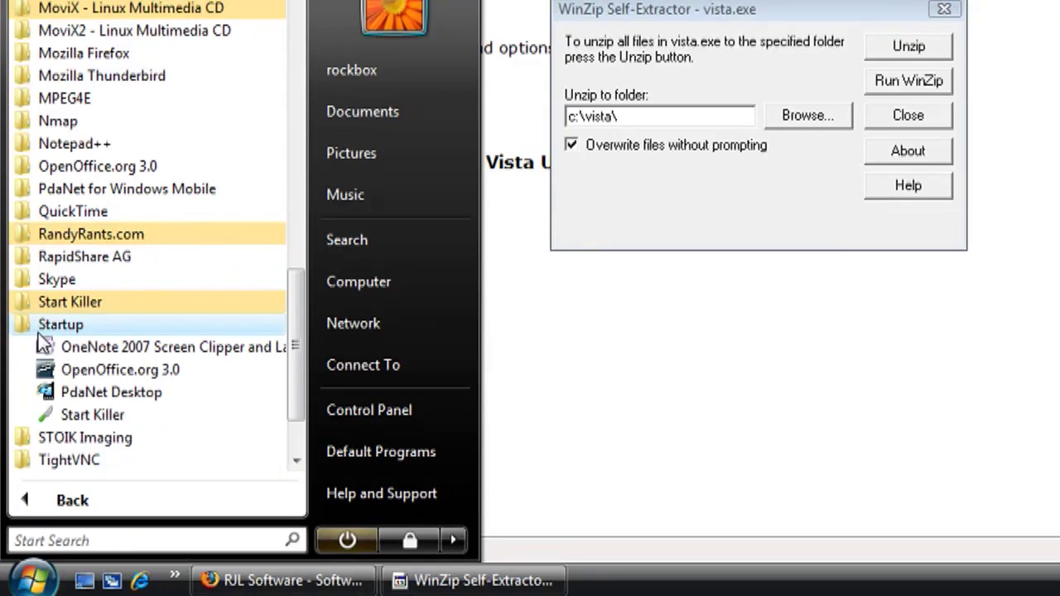
{"action": "right_click", "coordinate": [48, 324]}
{"action": "left_click", "coordinate": [133, 161]}
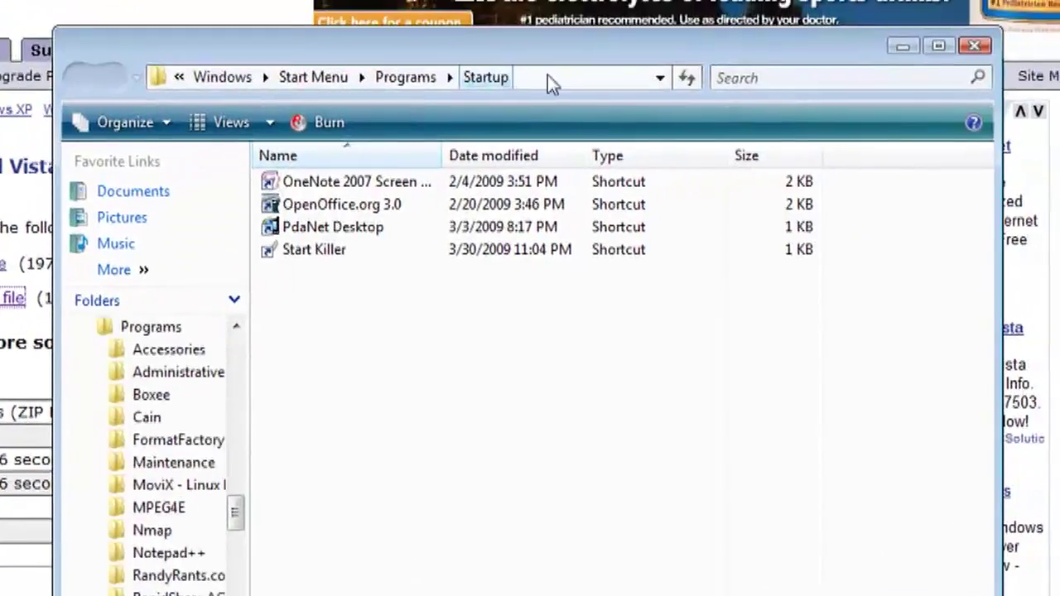
{"action": "left_click", "coordinate": [550, 77]}
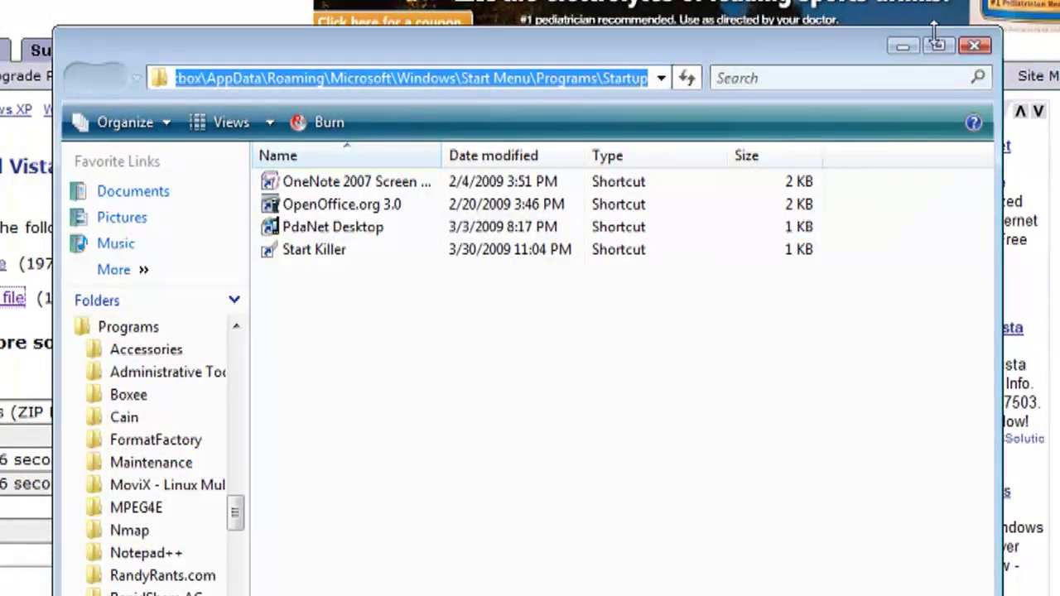
{"action": "left_click", "coordinate": [903, 45]}
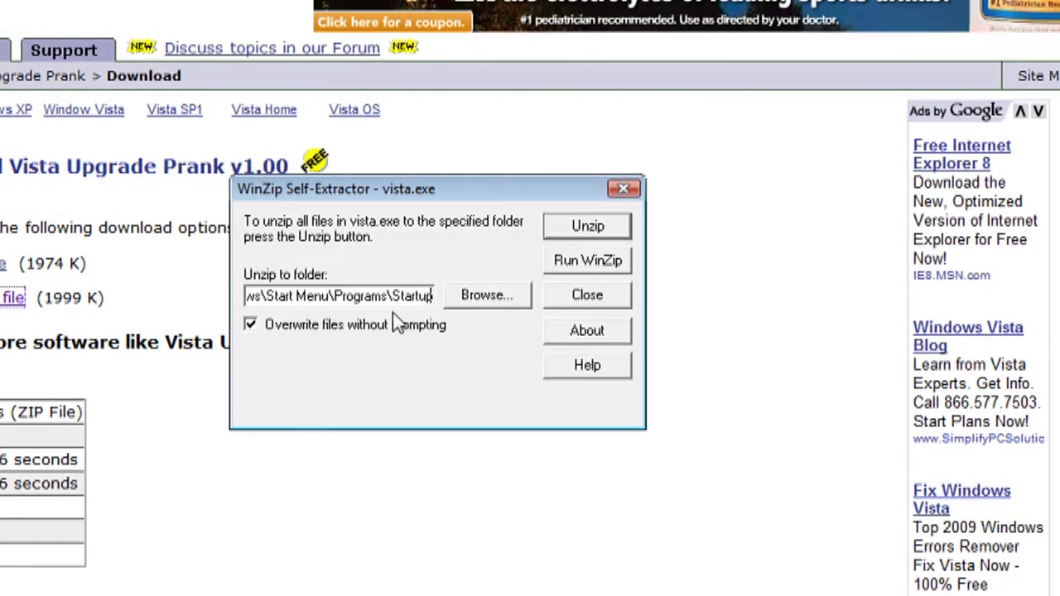
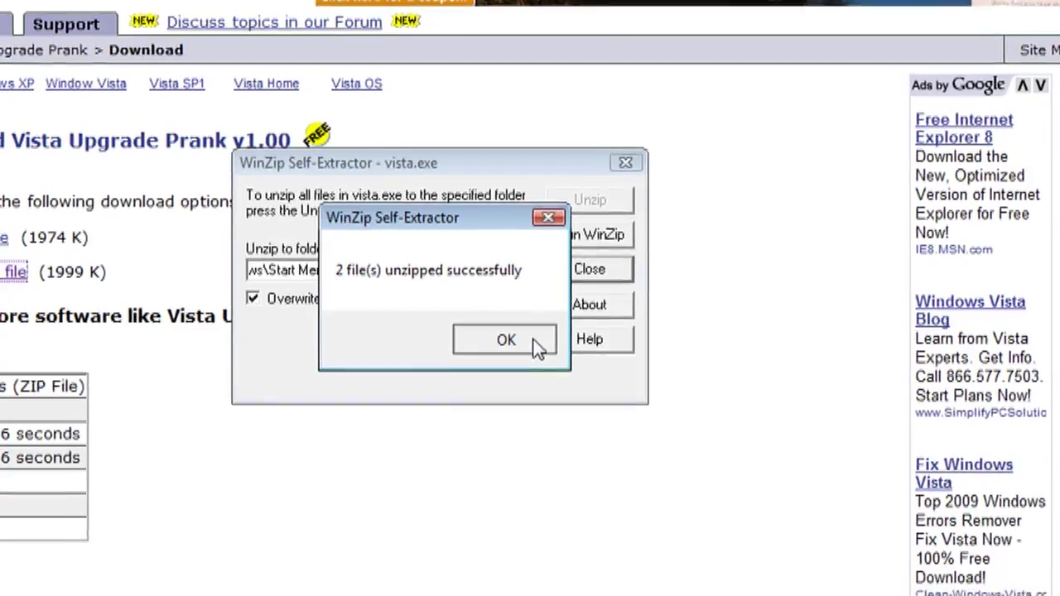
- Unzip the prank files into the Startup folder and delete the extracted readme.htm from it
{"action": "left_click", "coordinate": [536, 373]}
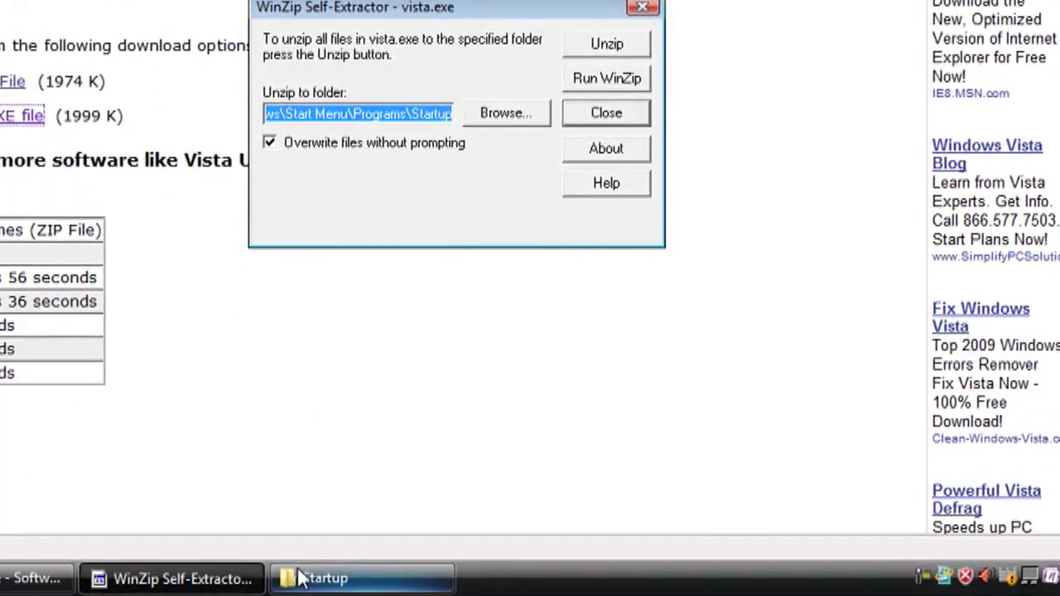
{"action": "left_click", "coordinate": [315, 585]}
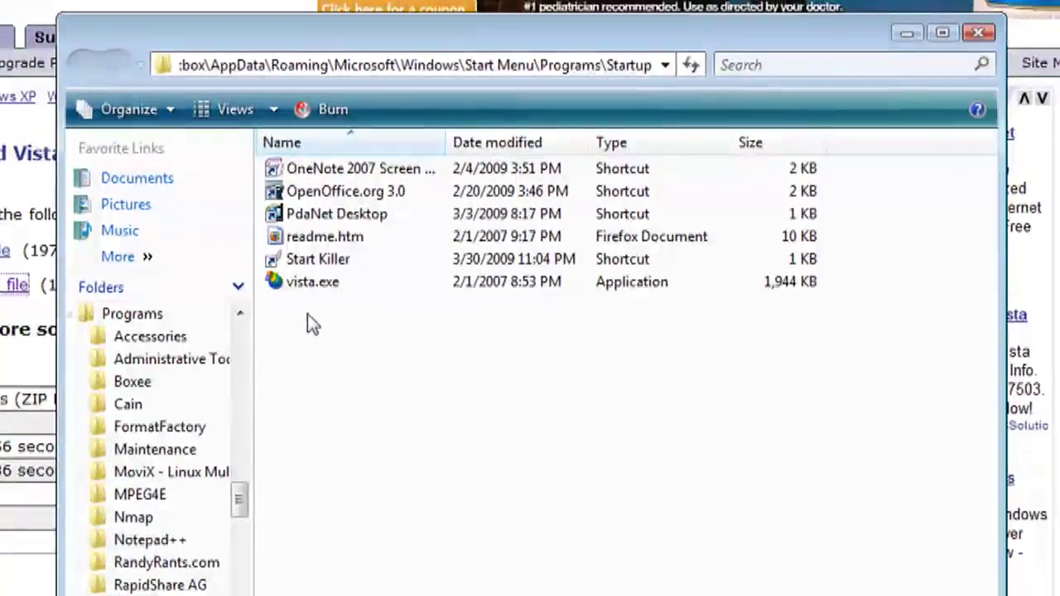
{"action": "double_click", "coordinate": [333, 240]}
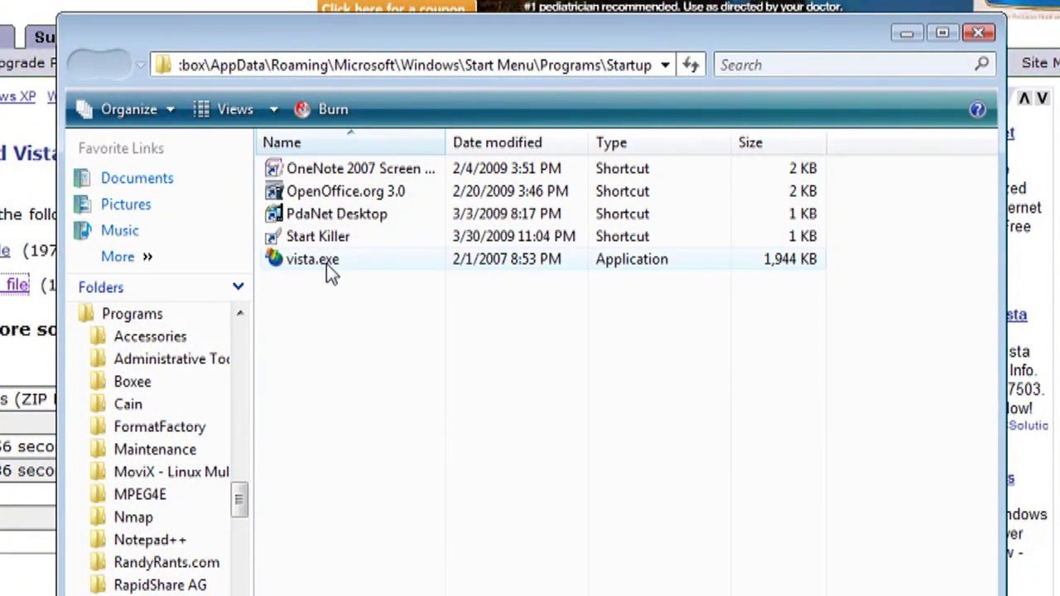
- Run vista.exe and go through the fake update, upgrade advisor and Windows Vista upgrade screens to test the prank
{"action": "double_click", "coordinate": [327, 264]}
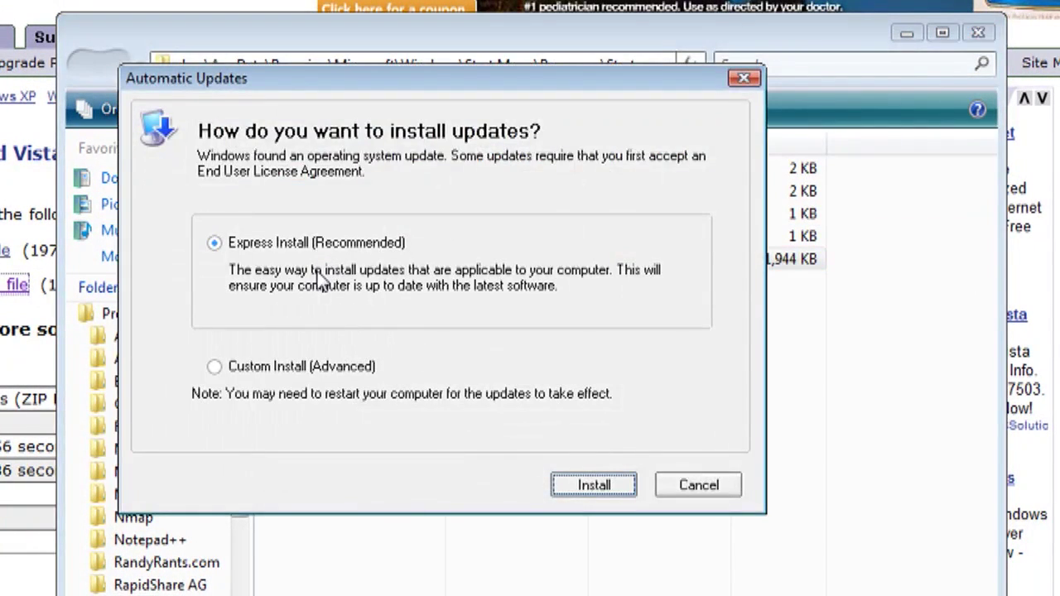
{"action": "left_click", "coordinate": [700, 486]}
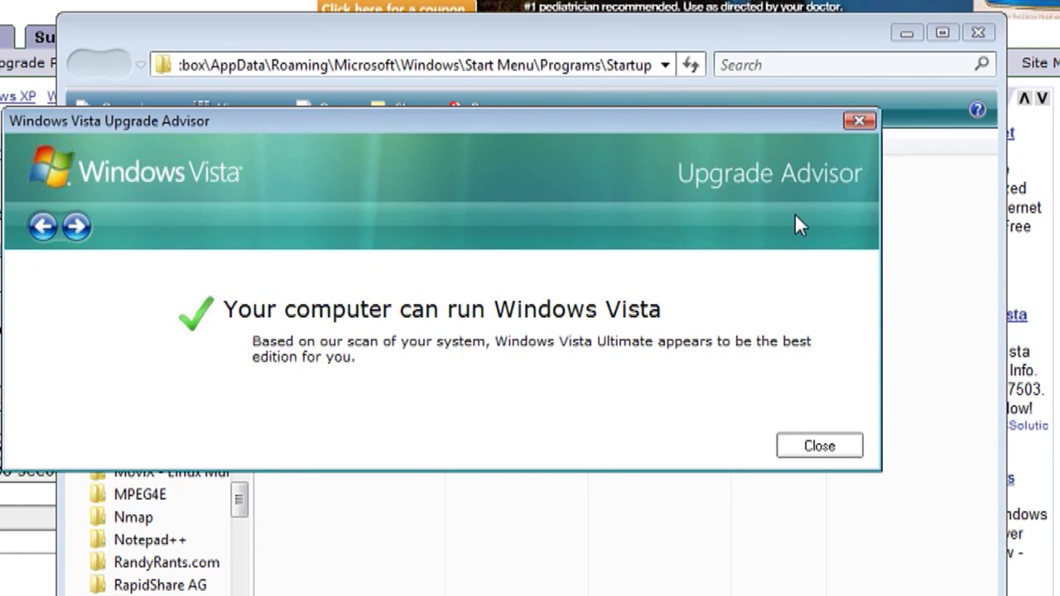
{"action": "left_click", "coordinate": [848, 447]}
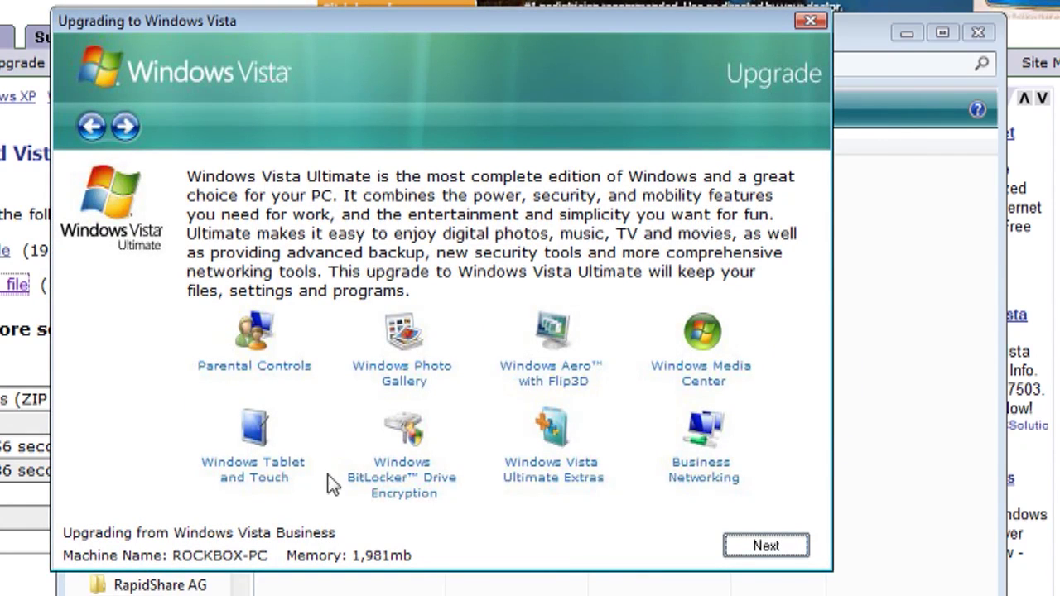
{"action": "left_click", "coordinate": [766, 548]}
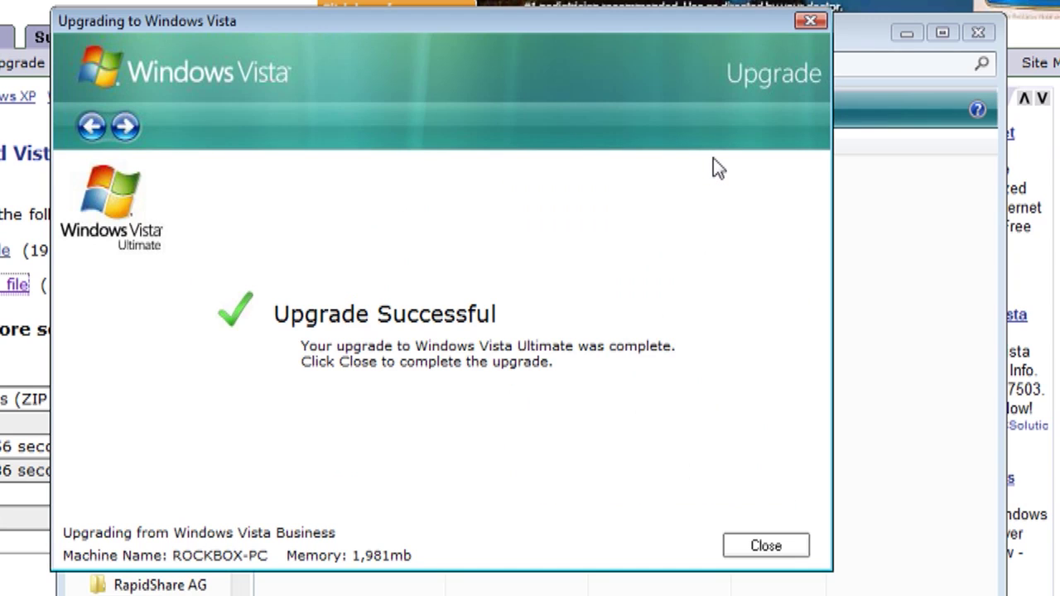
{"action": "left_click", "coordinate": [776, 546]}
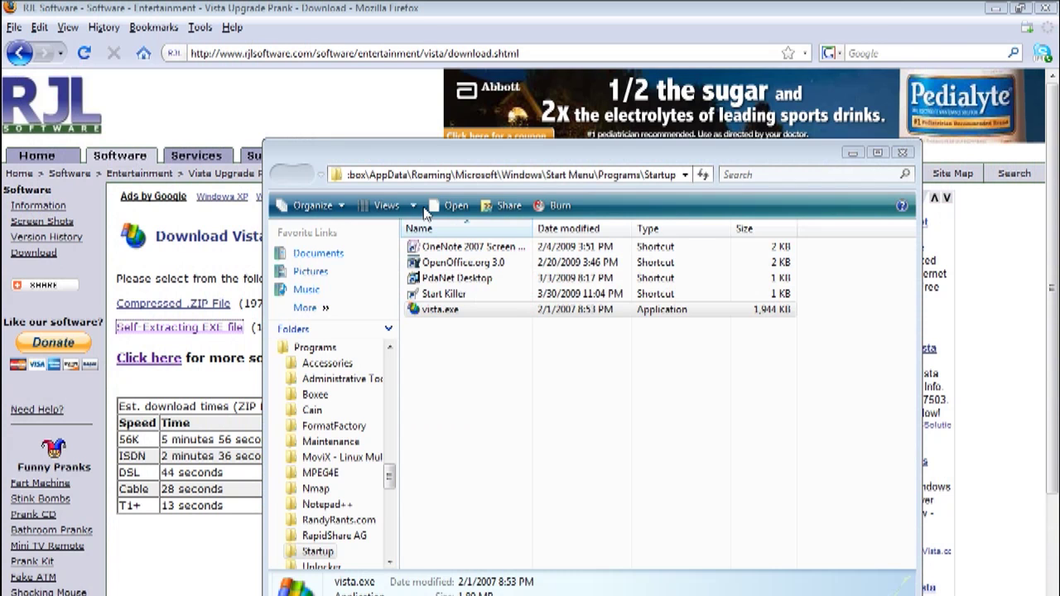
{"action": "double_click", "coordinate": [416, 309]}
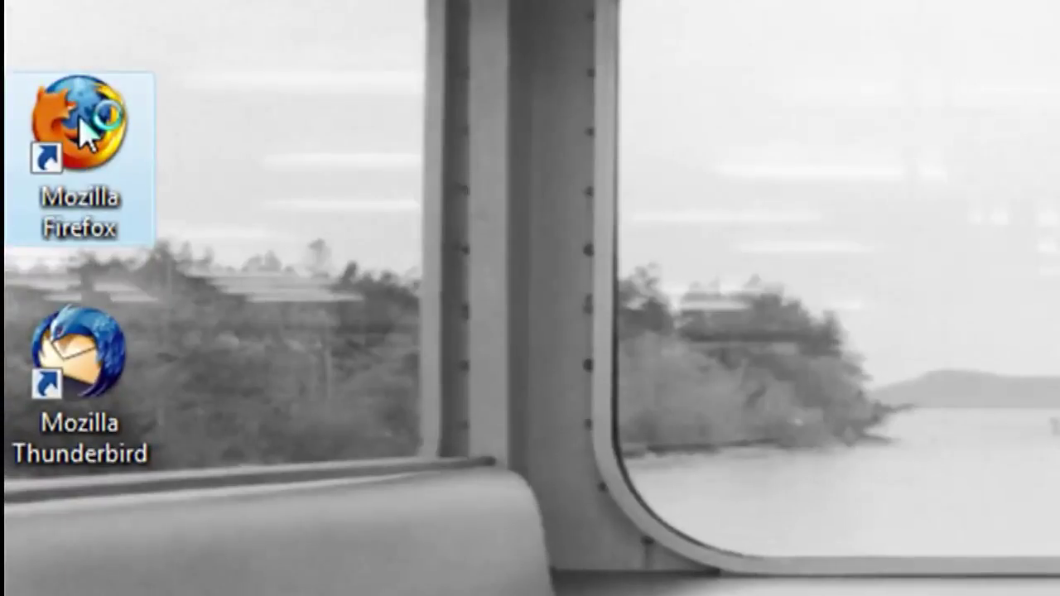
- Search Google in Firefox for "screenscrew" and open the RJL Software page for Screen Screw
{"action": "double_click", "coordinate": [77, 122]}
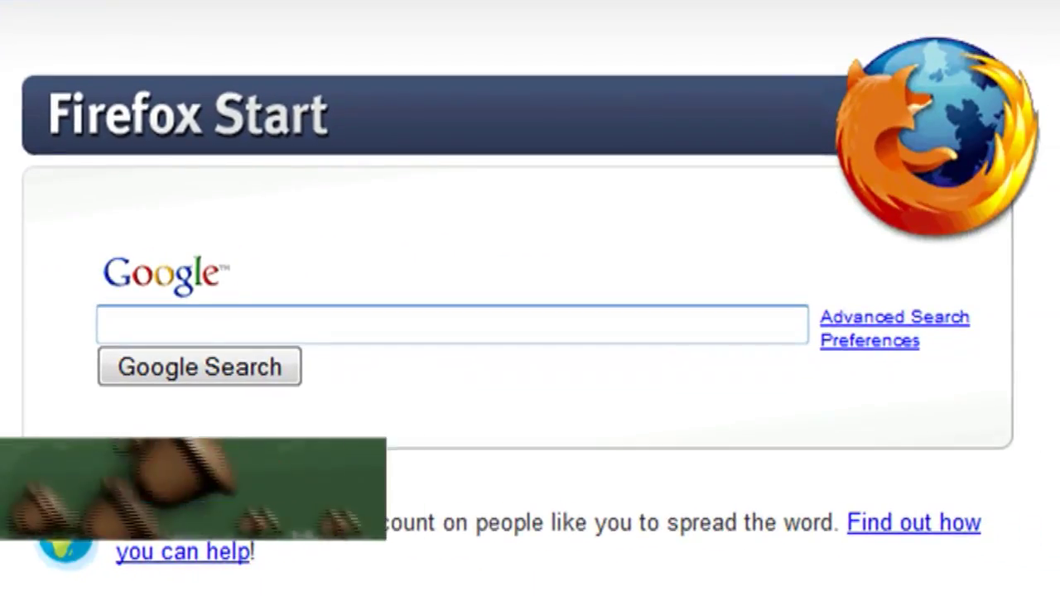
{"action": "type", "text": "screenscre"}
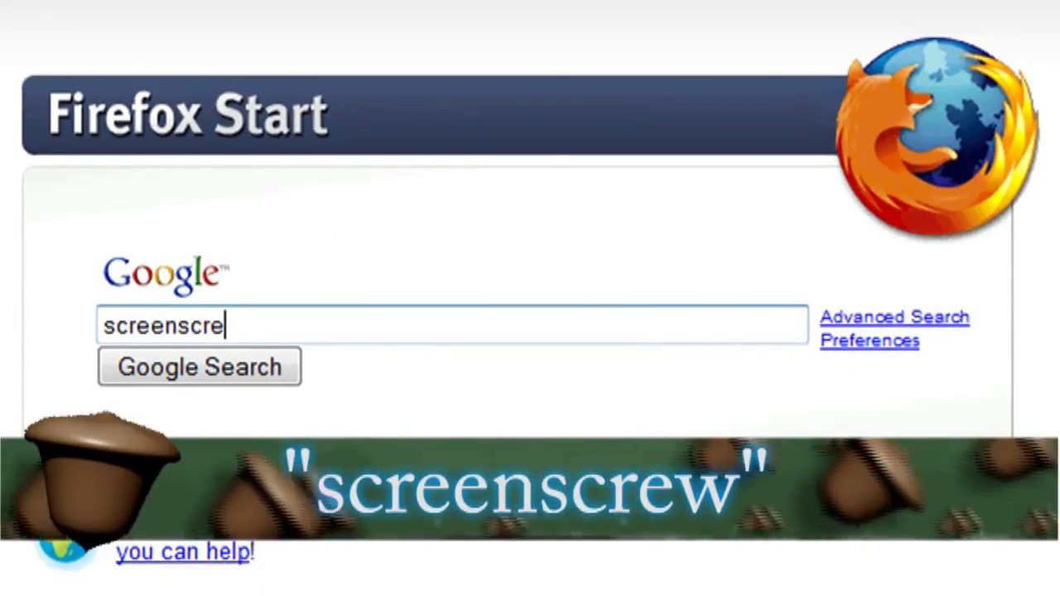
{"action": "type", "text": "w"}
{"action": "key", "text": "Return"}
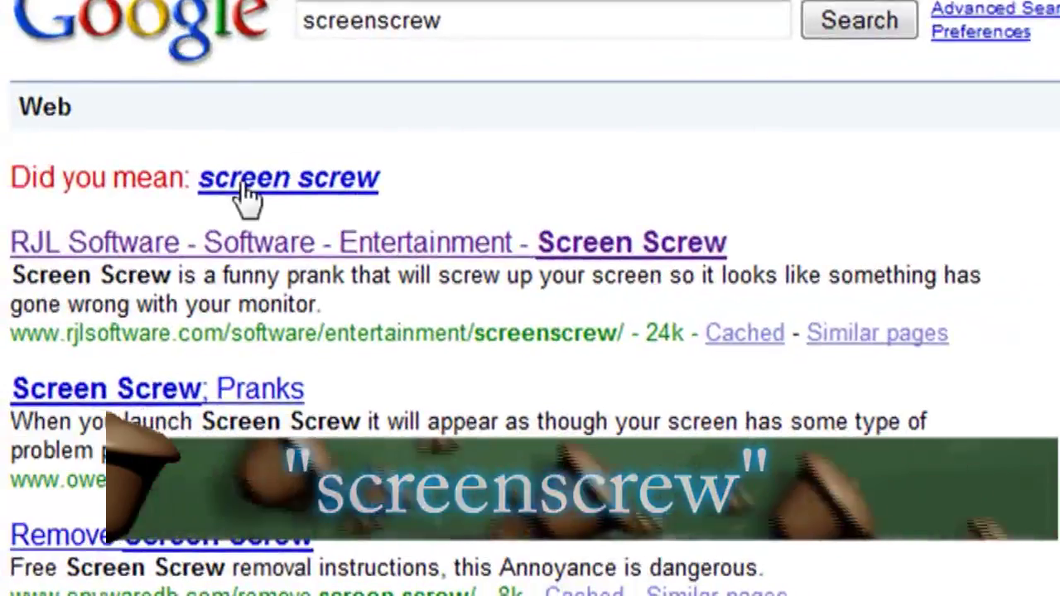
{"action": "left_click", "coordinate": [256, 242]}
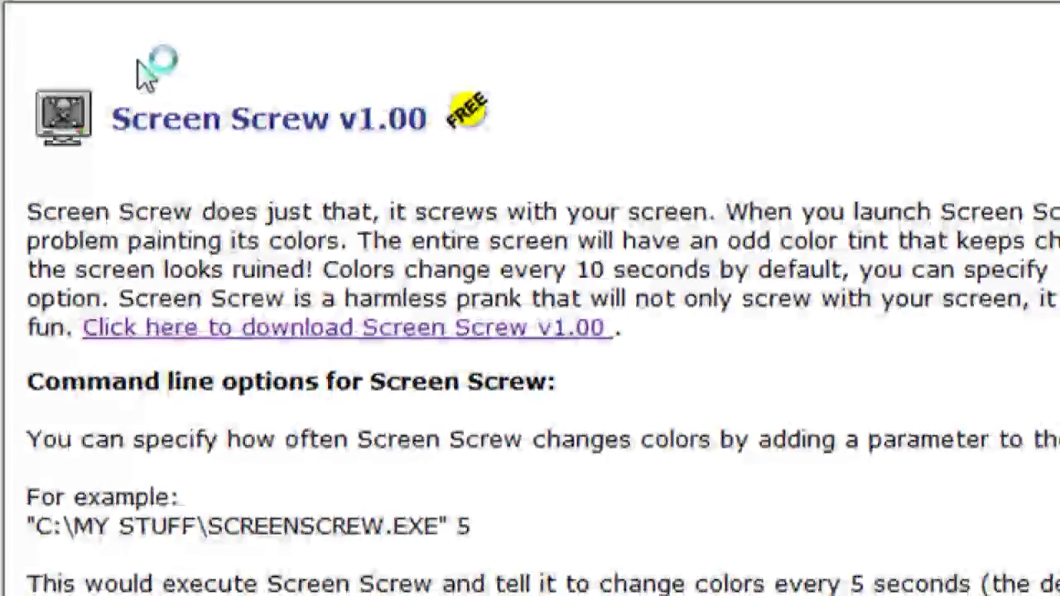
- Download Screen Screw v1.00 as the self-extracting EXE file and unzip it into the Start menu's Startup folder
{"action": "left_click", "coordinate": [459, 329]}
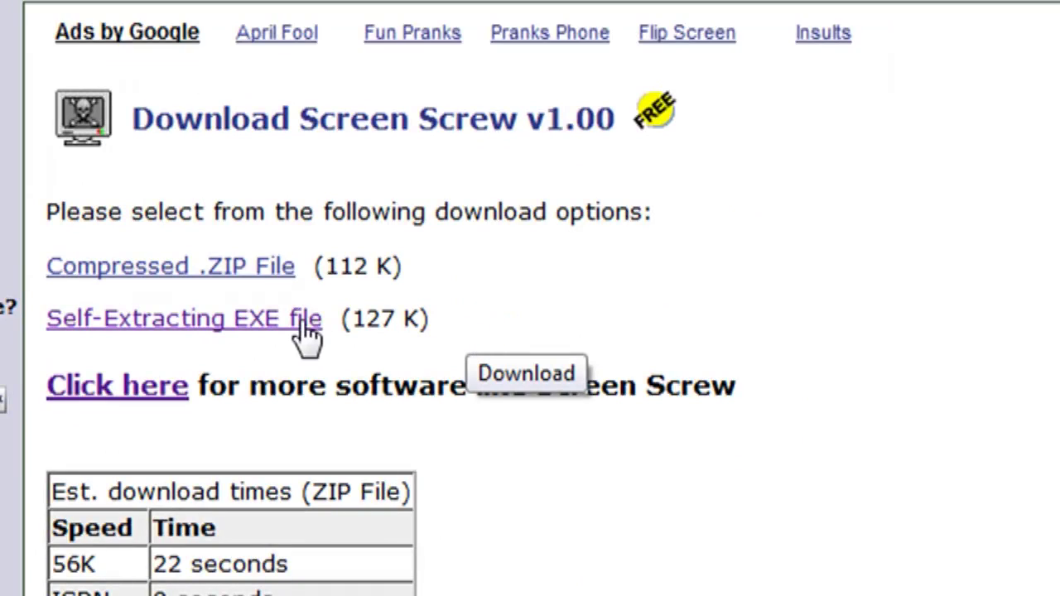
{"action": "left_click", "coordinate": [294, 321]}
{"action": "left_click", "coordinate": [722, 299]}
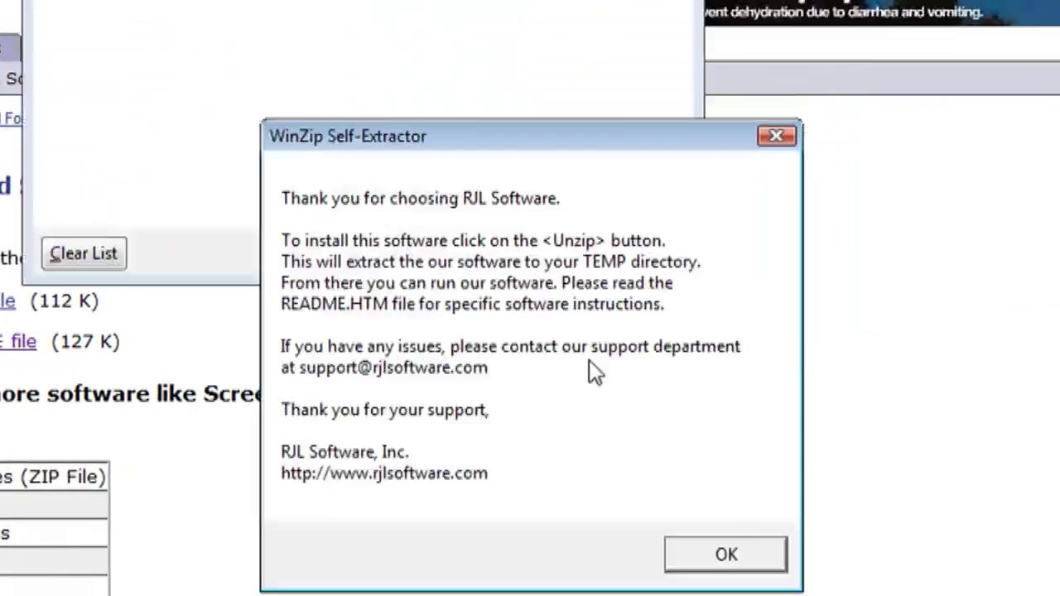
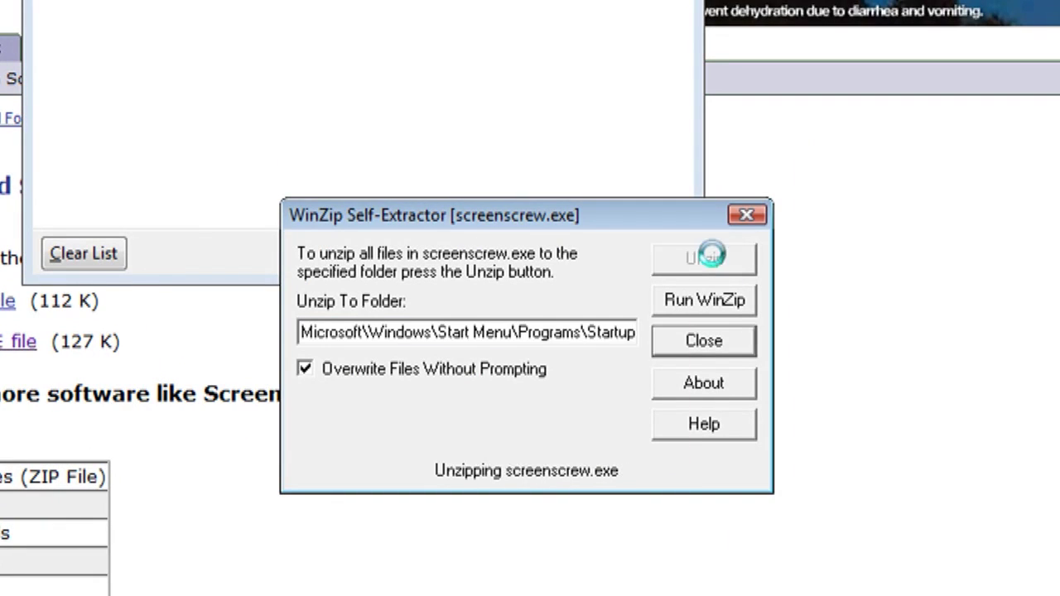
{"action": "left_click", "coordinate": [591, 426]}
{"action": "left_click", "coordinate": [700, 343]}
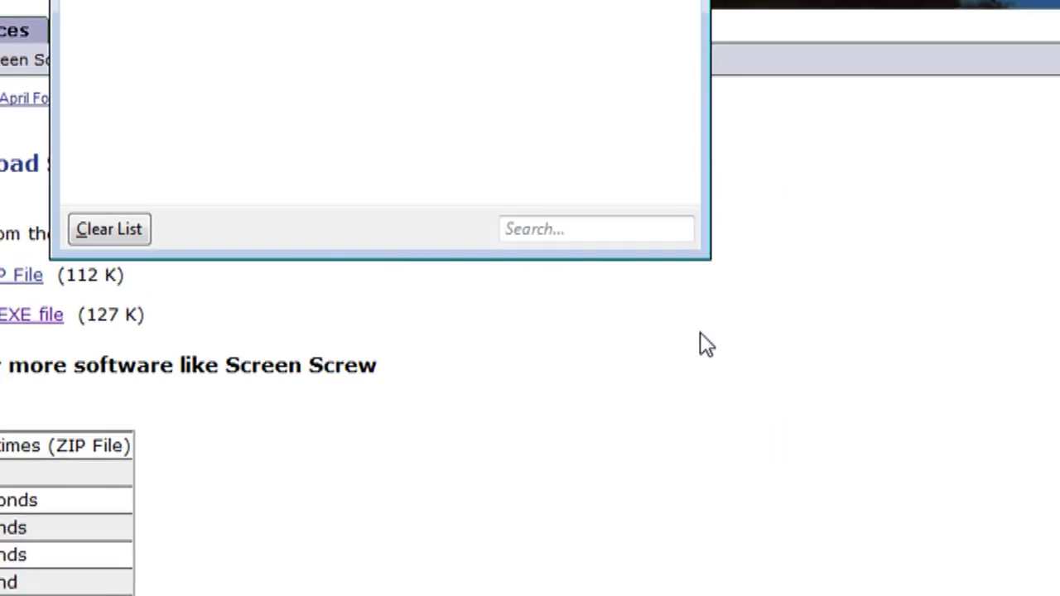
- Delete readme.htm and the Start Killer shortcut from the Startup folder
{"action": "left_click", "coordinate": [224, 576]}
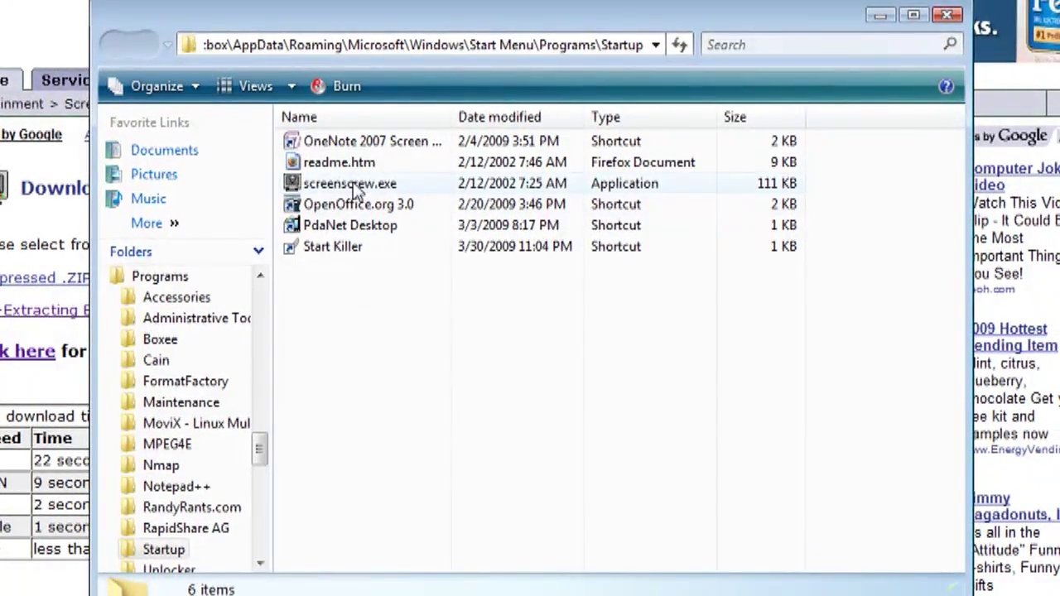
{"action": "left_click", "coordinate": [348, 162]}
{"action": "key", "text": "Delete"}
{"action": "key", "text": "Return"}
{"action": "left_click", "coordinate": [350, 225]}
{"action": "key", "text": "Delete"}
{"action": "key", "text": "Return"}
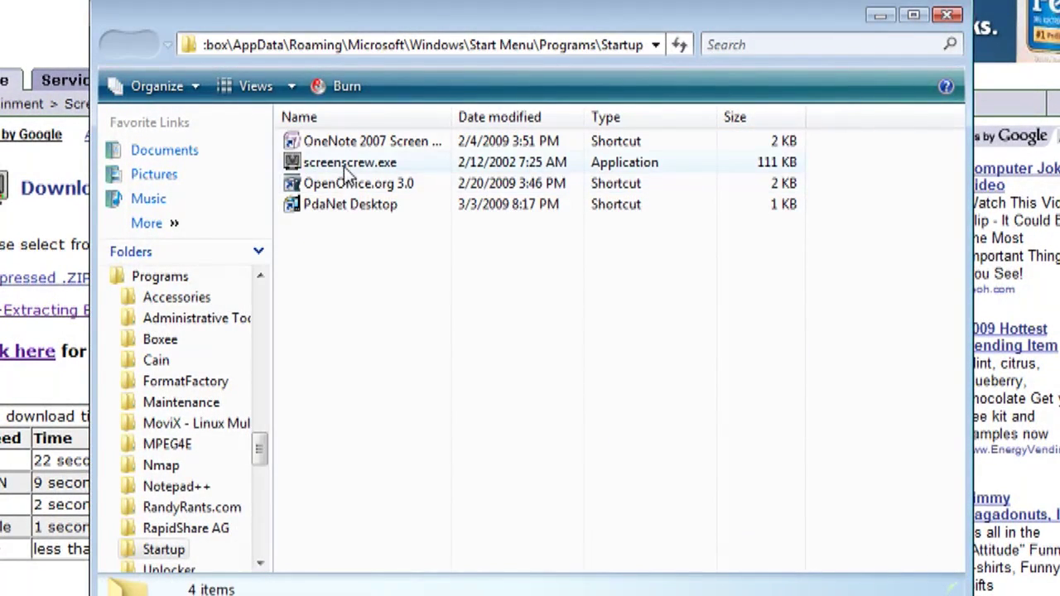
- Run screenscrew.exe from the Startup folder to test the screen color prank
{"action": "left_click", "coordinate": [346, 169]}
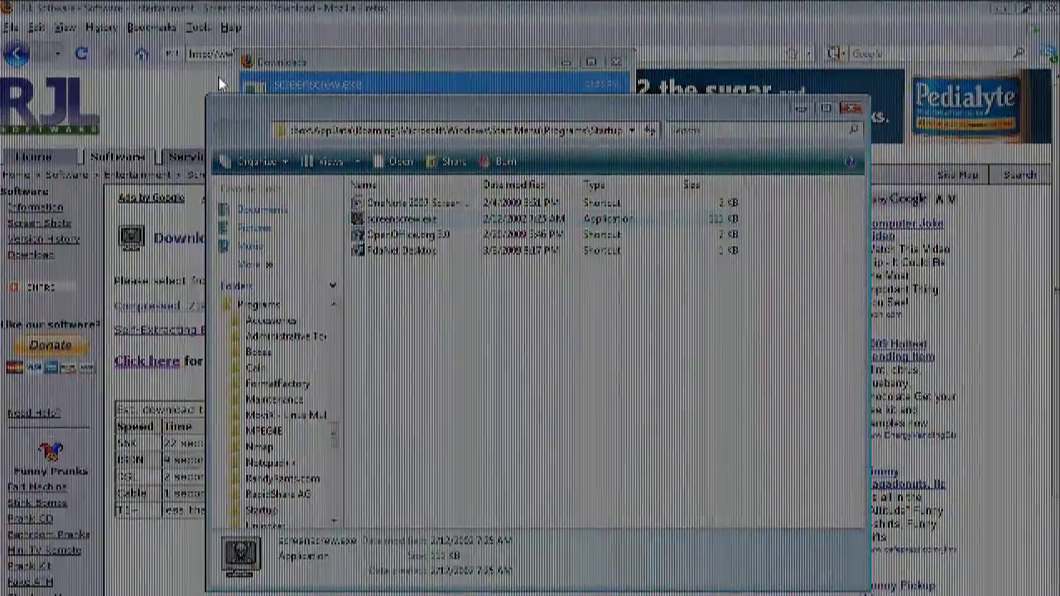
- Close the Downloads window and restore the maximized Firefox window to a smaller size so the desktop shows behind it
{"action": "double_click", "coordinate": [497, 91]}
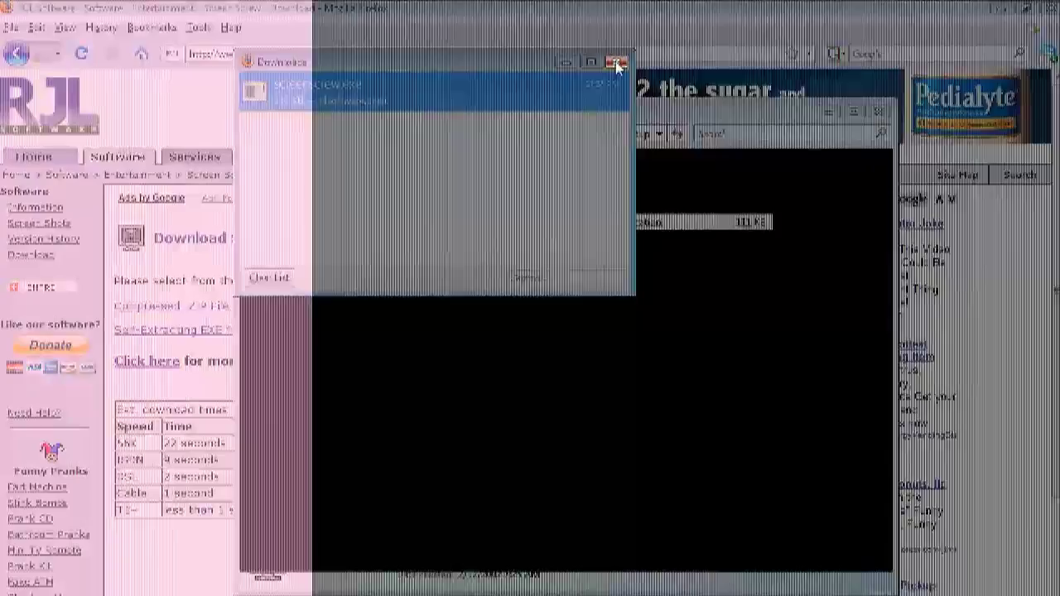
{"action": "left_click", "coordinate": [615, 61]}
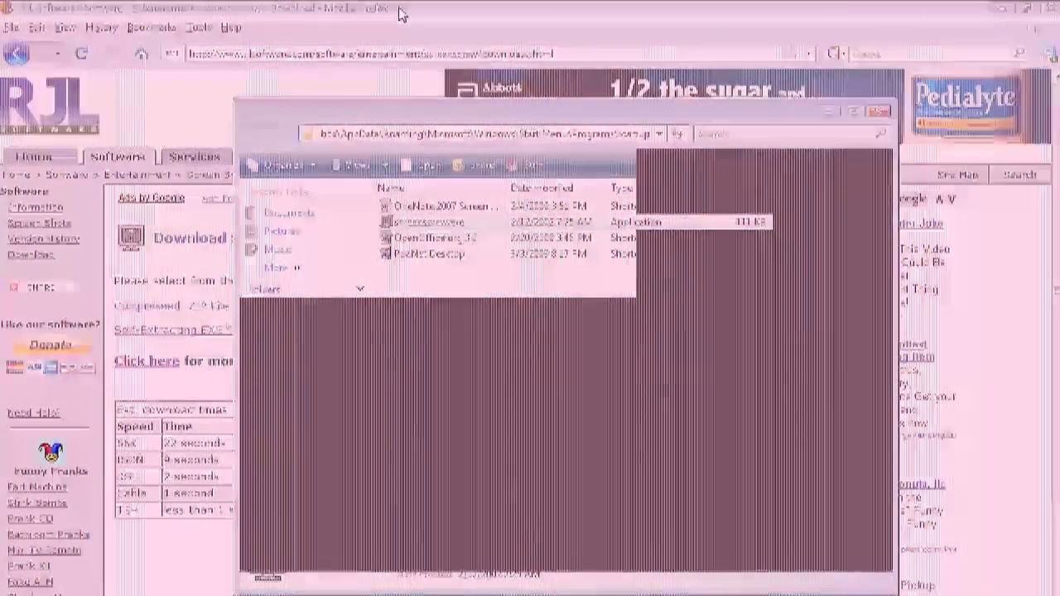
{"action": "left_click", "coordinate": [1023, 10]}
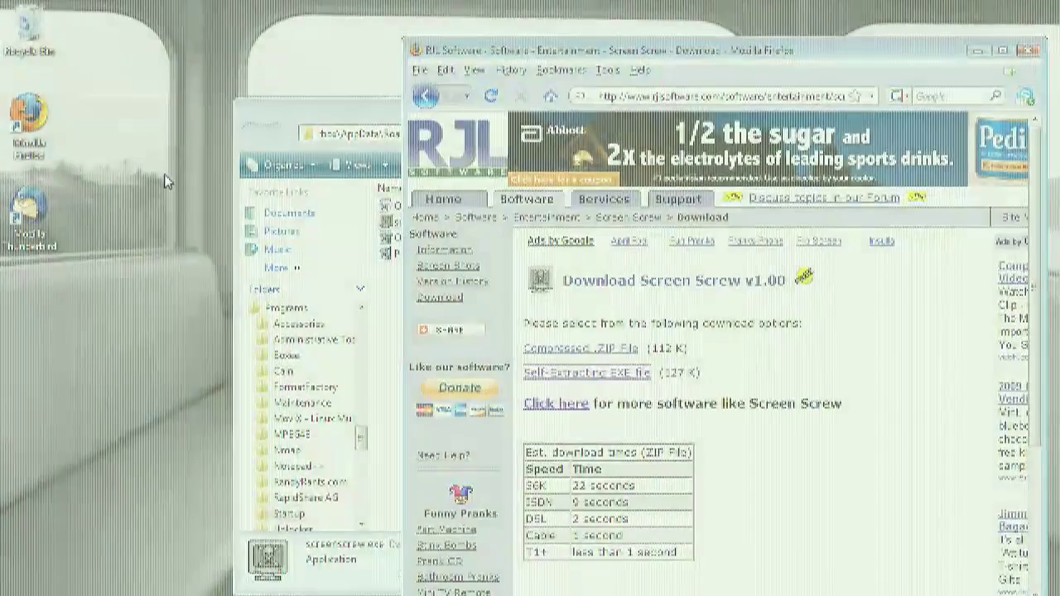
- Exit the running Screen Screw prank and dismiss its About Screen Screw dialog
{"action": "mouse_move", "coordinate": [1, 5]}
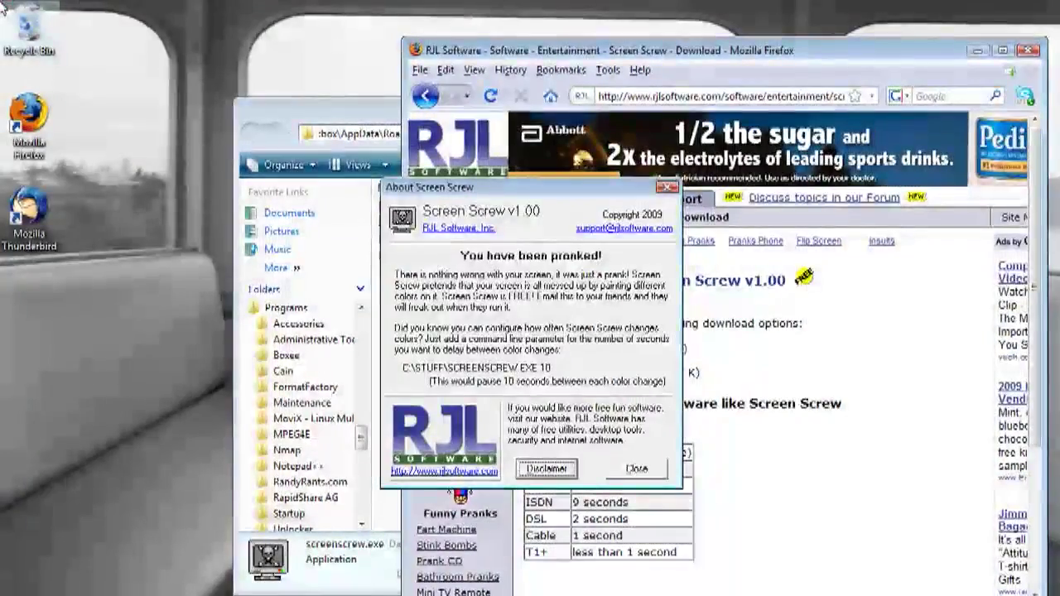
{"action": "left_click", "coordinate": [634, 469]}
- Run screenscrew.exe again from the Startup folder and end its process with Task Manager
{"action": "double_click", "coordinate": [392, 223]}
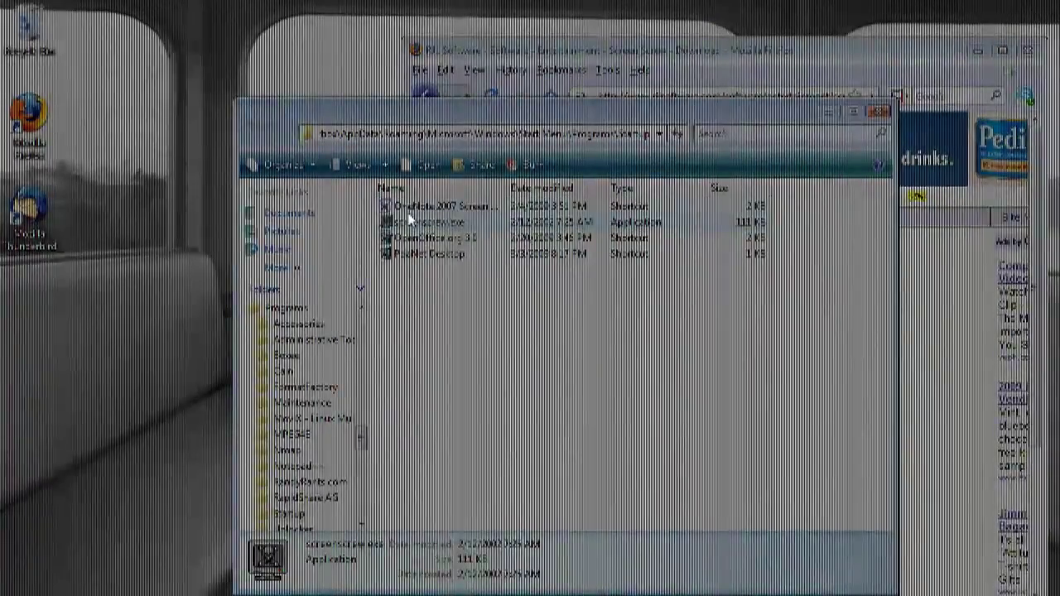
{"action": "key", "text": "ctrl+shift+Escape"}
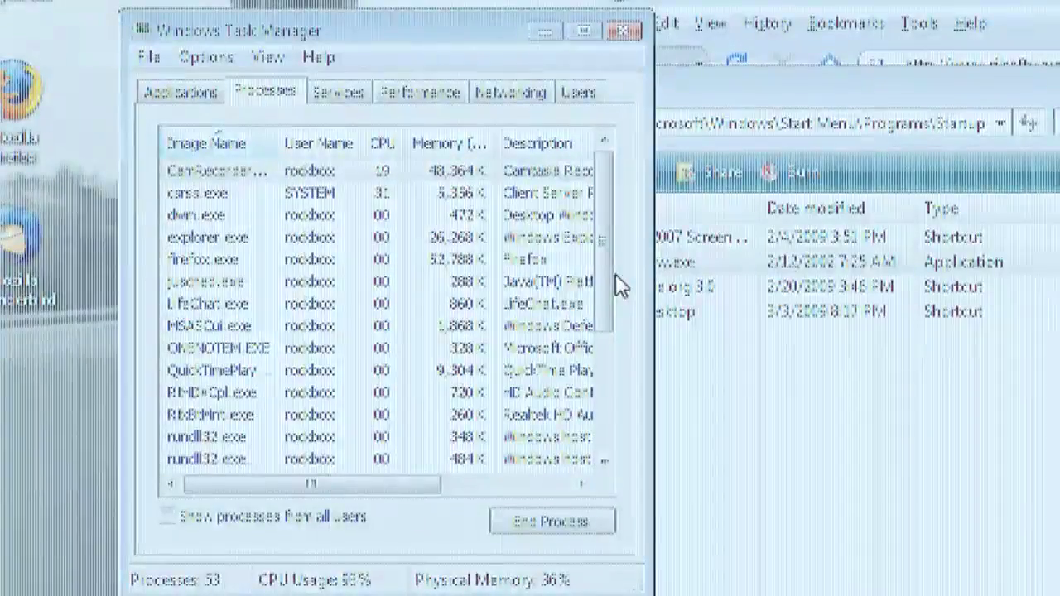
{"action": "left_click_drag", "start_coordinate": [615, 274], "coordinate": [588, 415]}
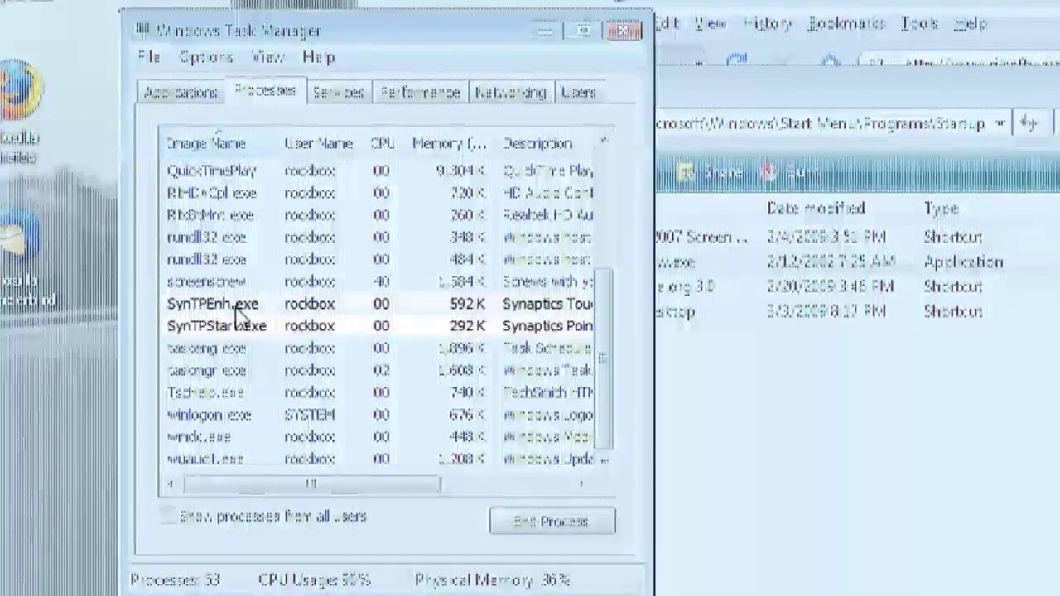
{"action": "left_click", "coordinate": [208, 282]}
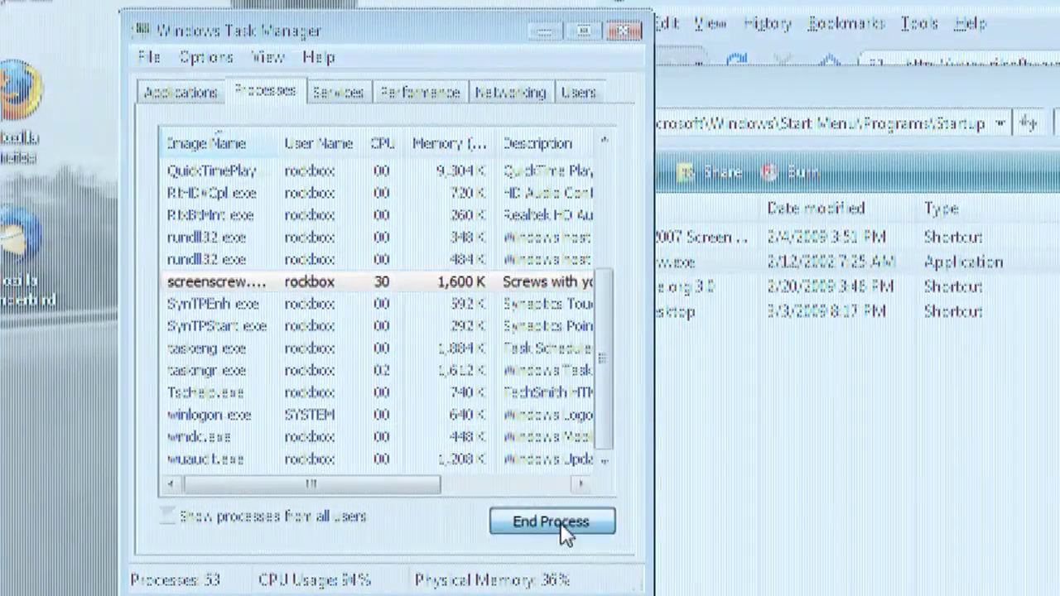
{"action": "left_click", "coordinate": [560, 522]}
{"action": "left_click", "coordinate": [820, 470]}
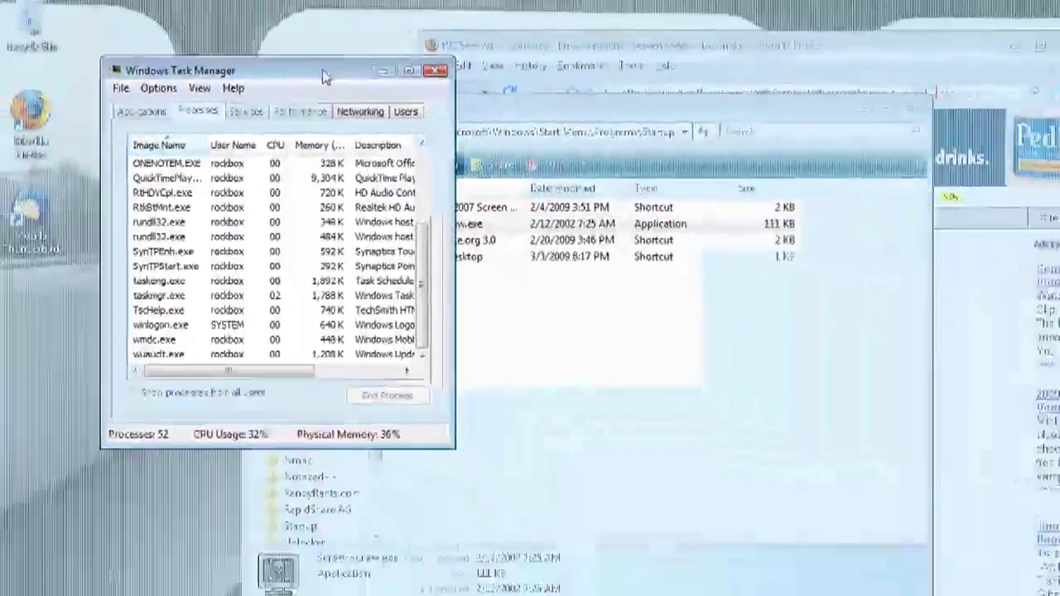
{"action": "left_click_drag", "start_coordinate": [325, 77], "coordinate": [300, 52]}
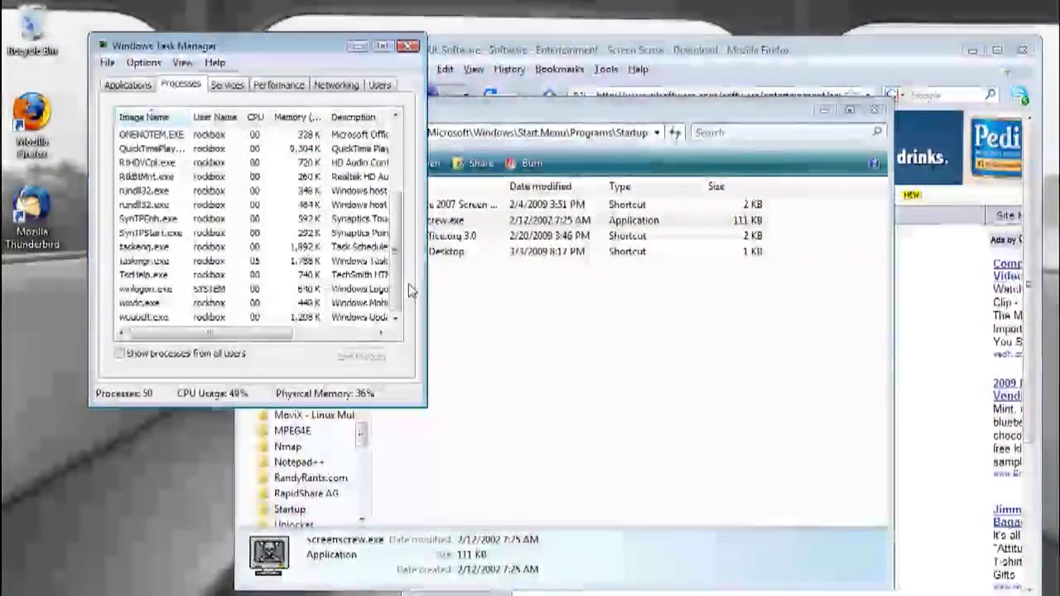
{"action": "left_click", "coordinate": [409, 46]}
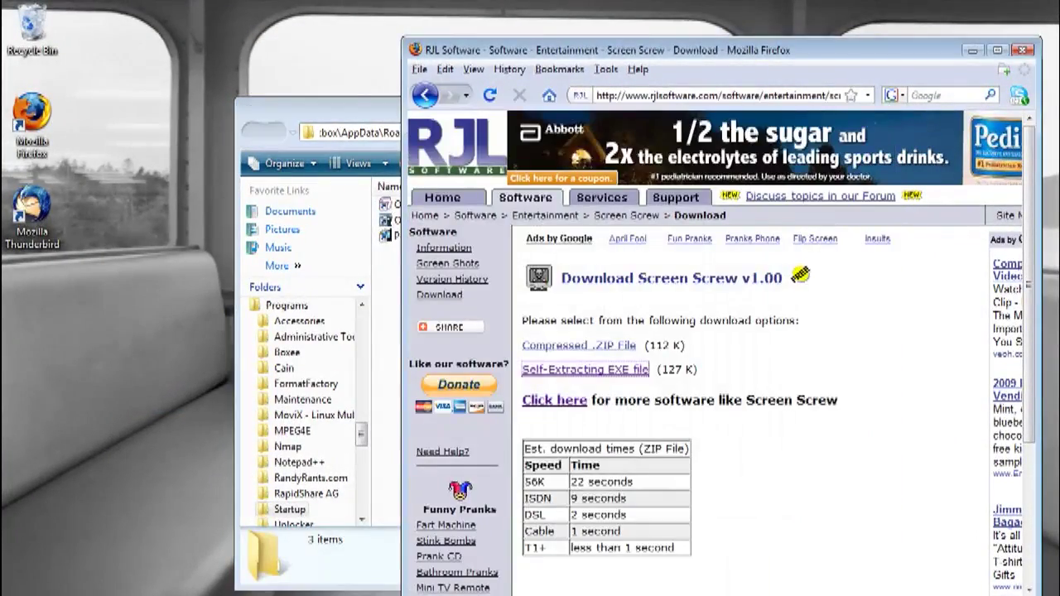
- Maximize Firefox and follow the link for more software like Screen Screw to browse RJL Software's April Fools prank programs
{"action": "double_click", "coordinate": [660, 55]}
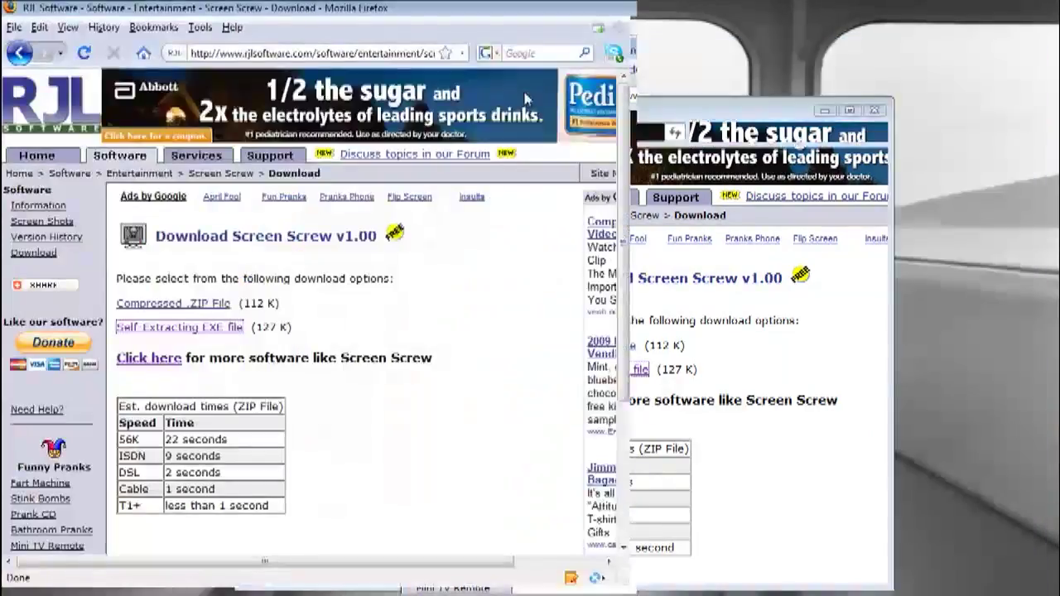
{"action": "left_click", "coordinate": [170, 365]}
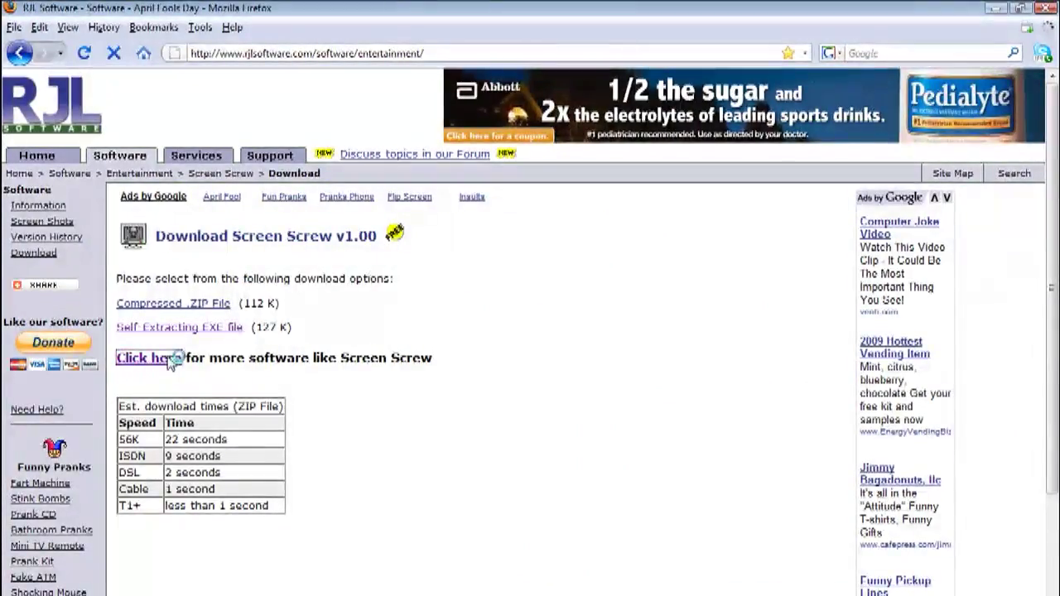
{"action": "scroll", "coordinate": [613, 281], "scroll_direction": "down", "scroll_amount": 3}
{"action": "scroll", "coordinate": [360, 372], "scroll_direction": "down", "scroll_amount": 3}
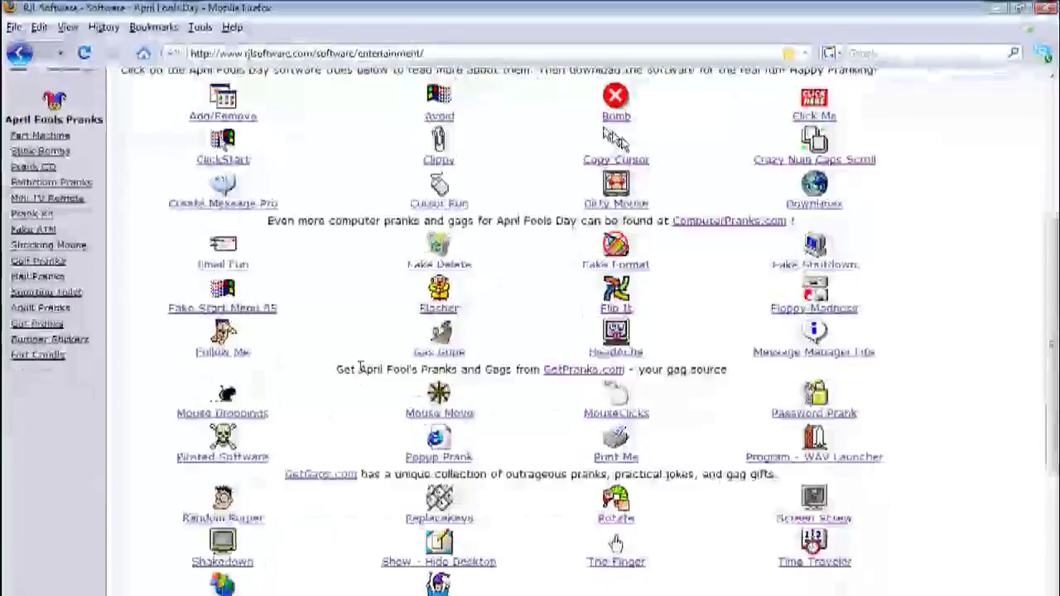
{"action": "scroll", "coordinate": [360, 372], "scroll_direction": "down", "scroll_amount": 4}
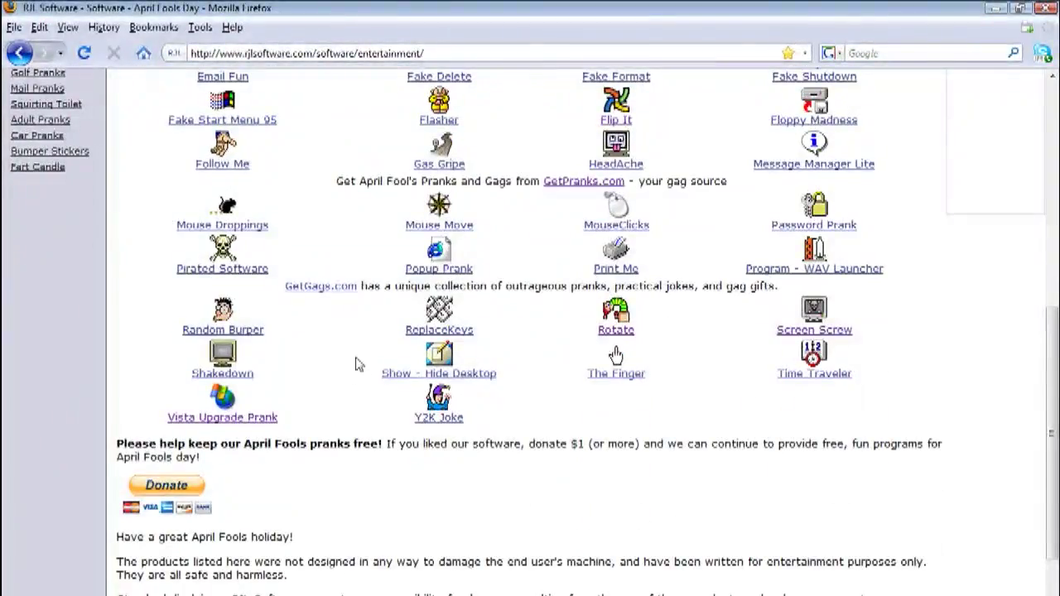